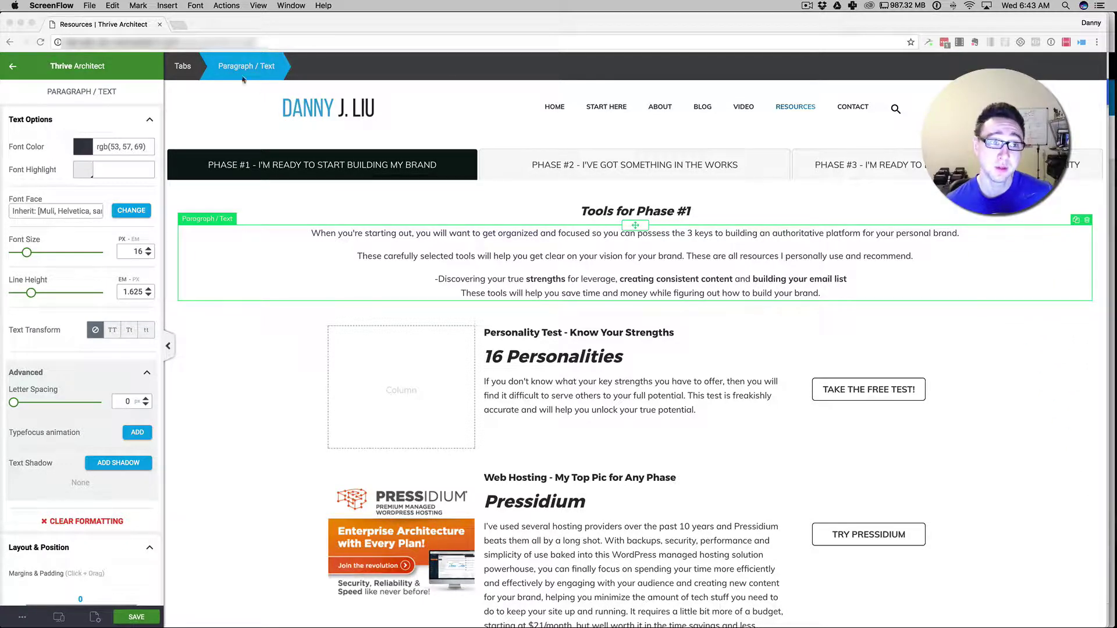
# - Load the live Resources page in a new Chrome tab and scroll through My Products and Ebook Publishing listings
pyautogui.click(179, 24)
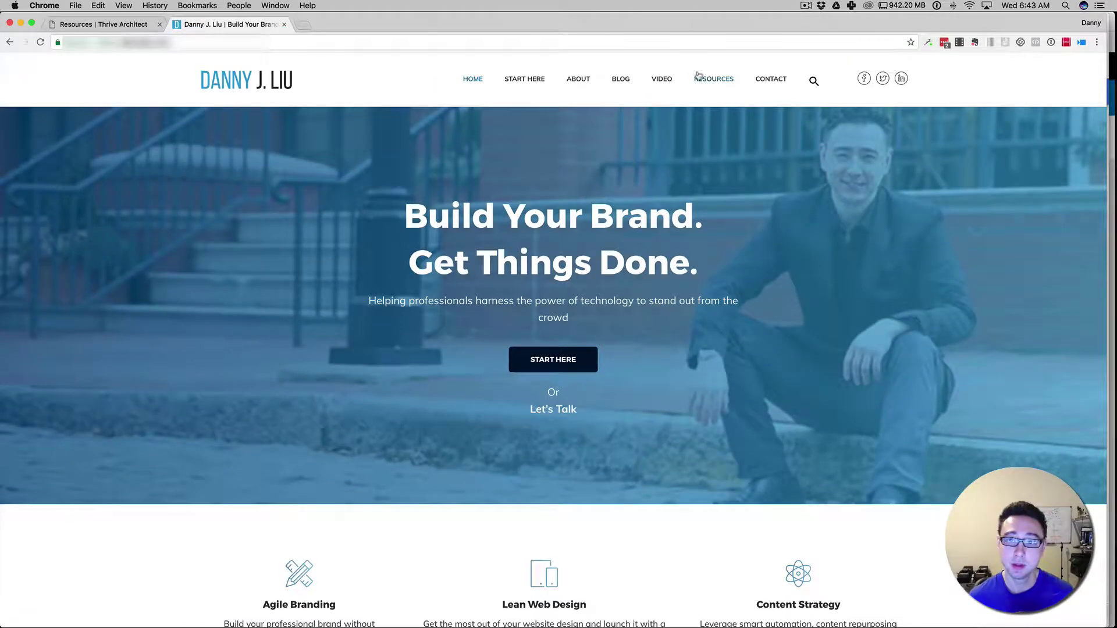
pyautogui.click(706, 82)
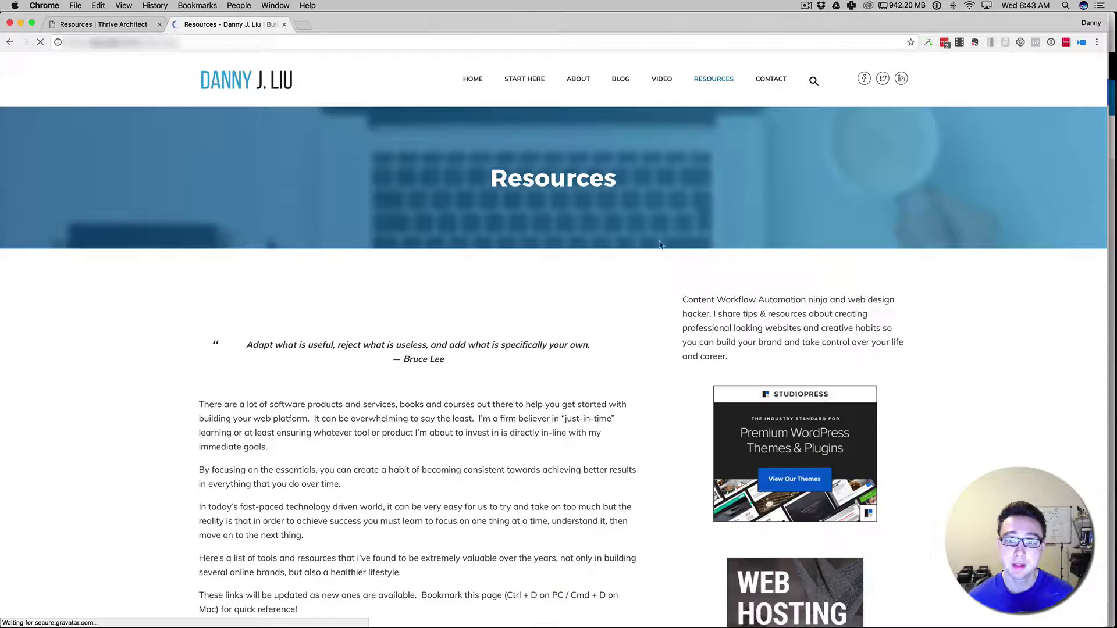
pyautogui.scroll(-3, 547, 378)
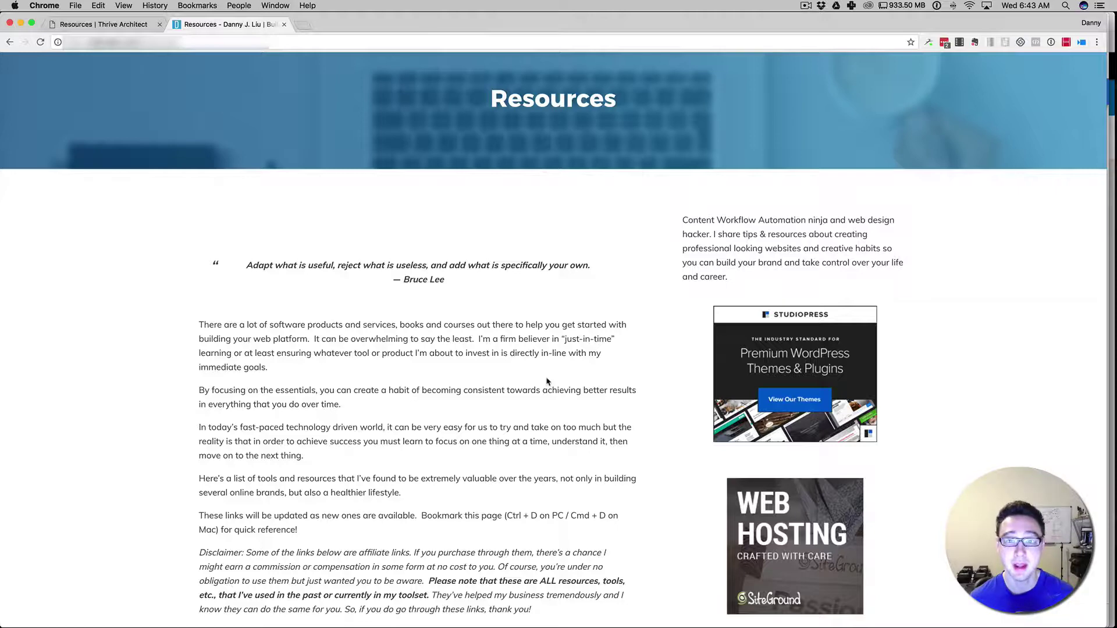
pyautogui.scroll(-3, 547, 381)
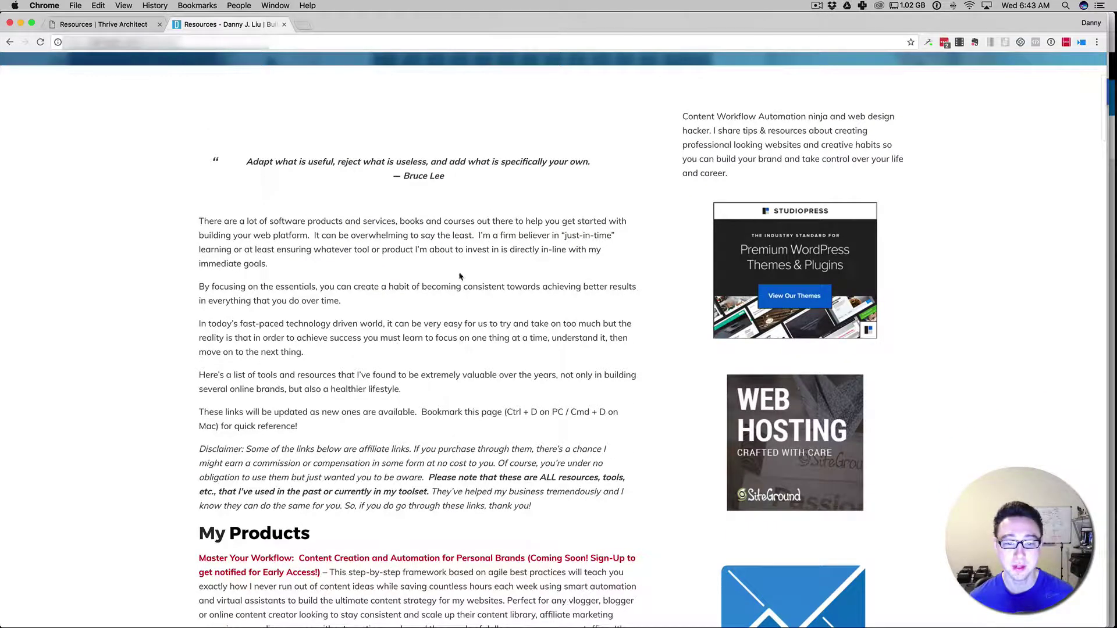
pyautogui.scroll(-4, 762, 437)
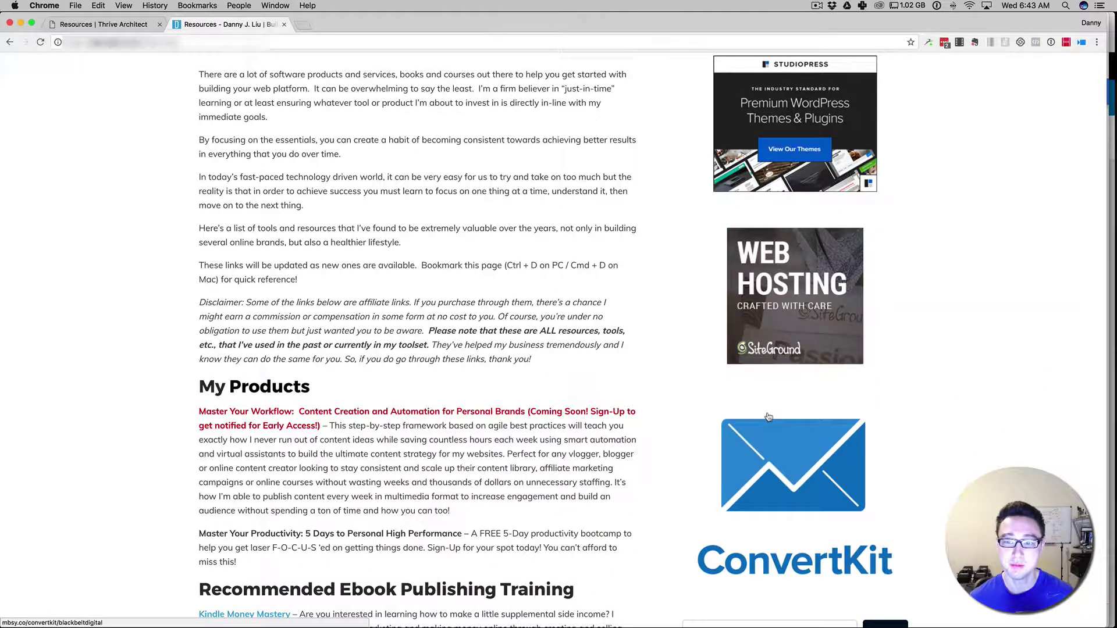
pyautogui.scroll(-1, 769, 417)
pyautogui.scroll(-5, 768, 417)
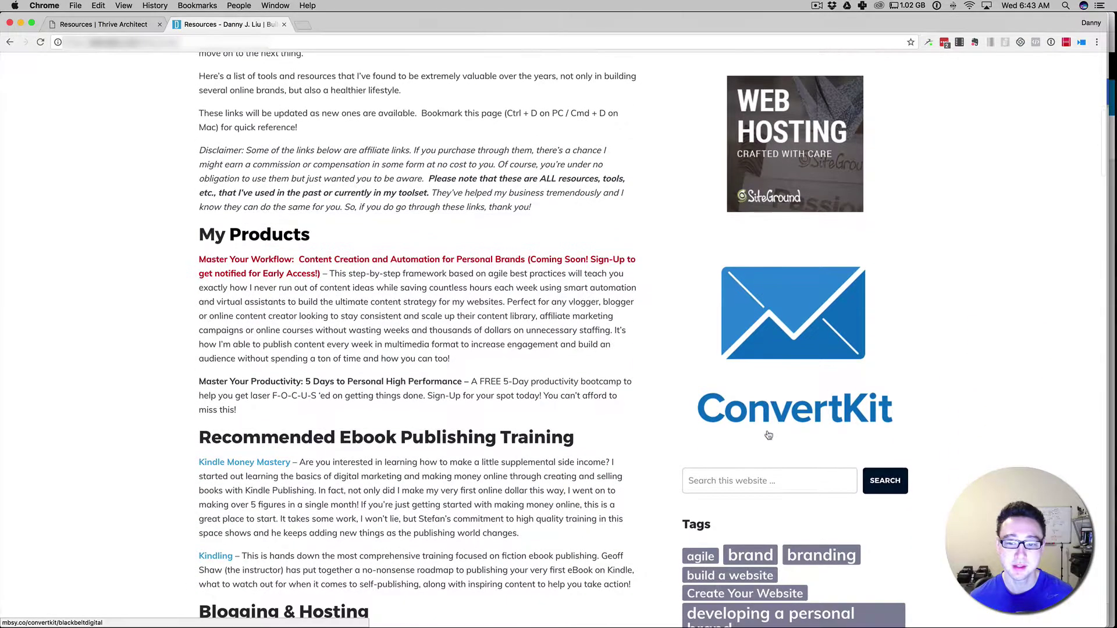
pyautogui.scroll(2, 768, 435)
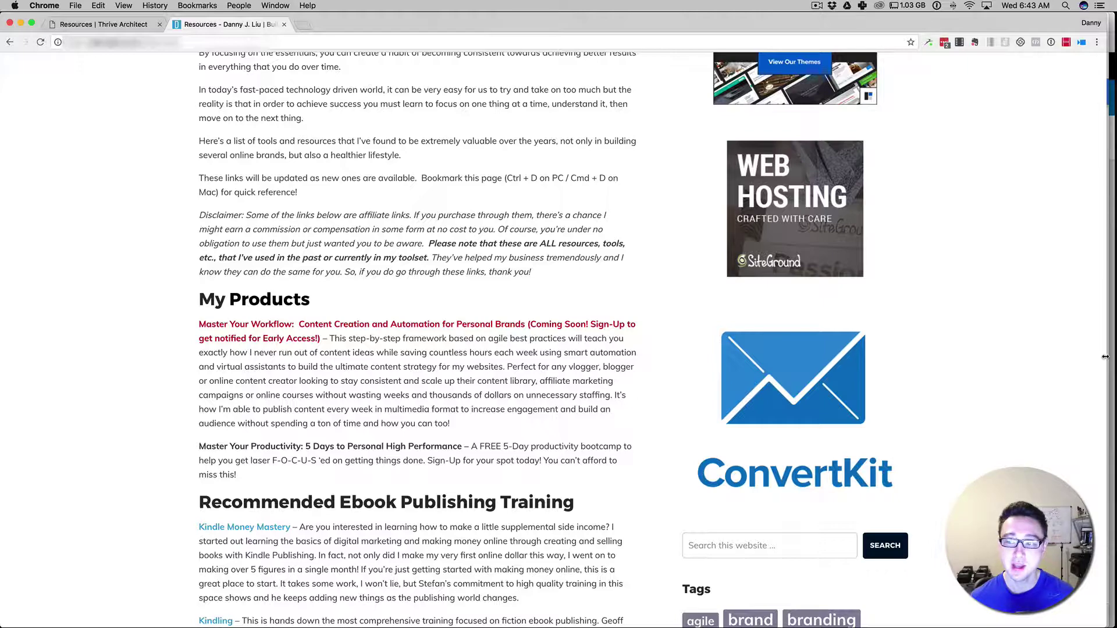
# - Narrow the Chrome window and scroll down through the reflowed small-screen Resources page
pyautogui.moveTo(1105, 357); pyautogui.dragTo(424, 555)
pyautogui.scroll(1, 273, 510)
pyautogui.scroll(-20, 274, 510)
pyautogui.scroll(-20, 275, 396)
pyautogui.scroll(-20, 276, 387)
pyautogui.scroll(-15, 276, 382)
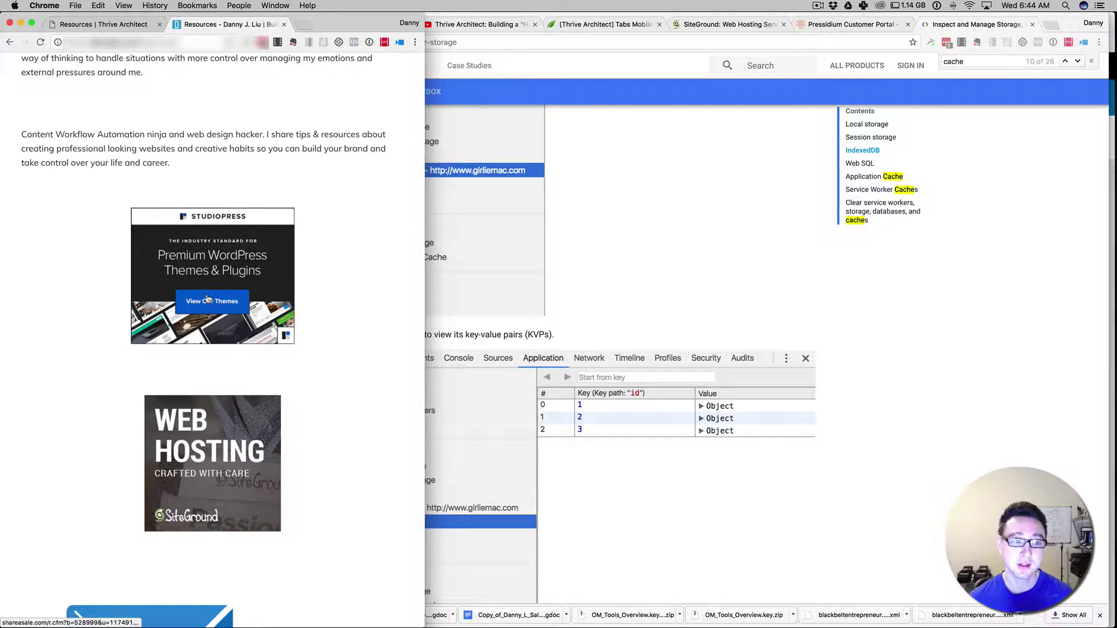
# - Scroll back up, restore the window to full width, and return to the page top
pyautogui.scroll(4, 419, 272)
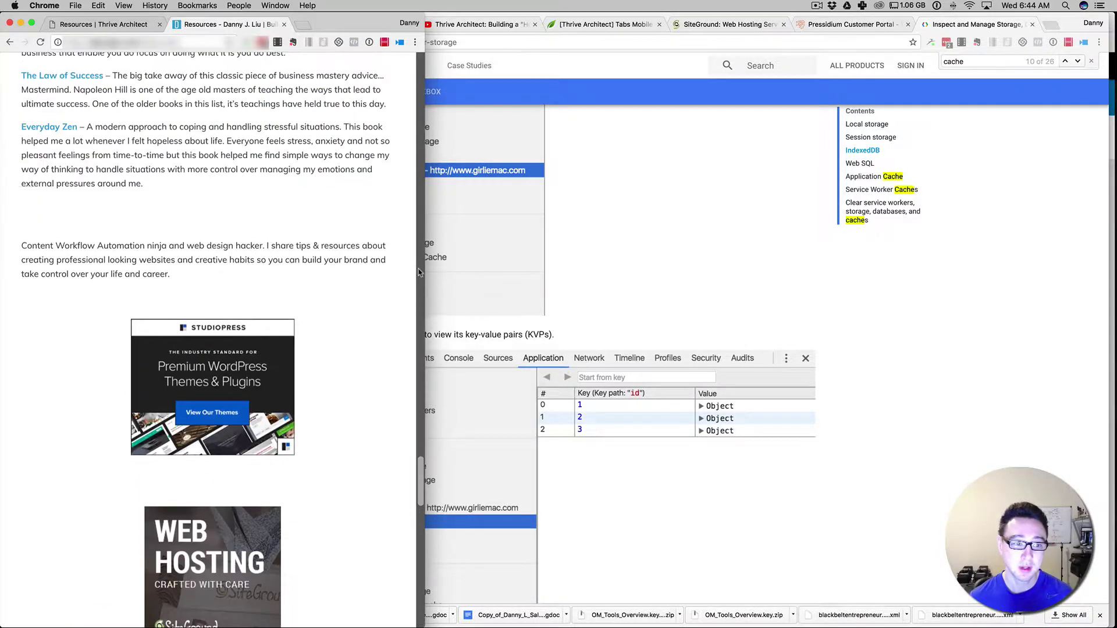
pyautogui.scroll(15, 418, 272)
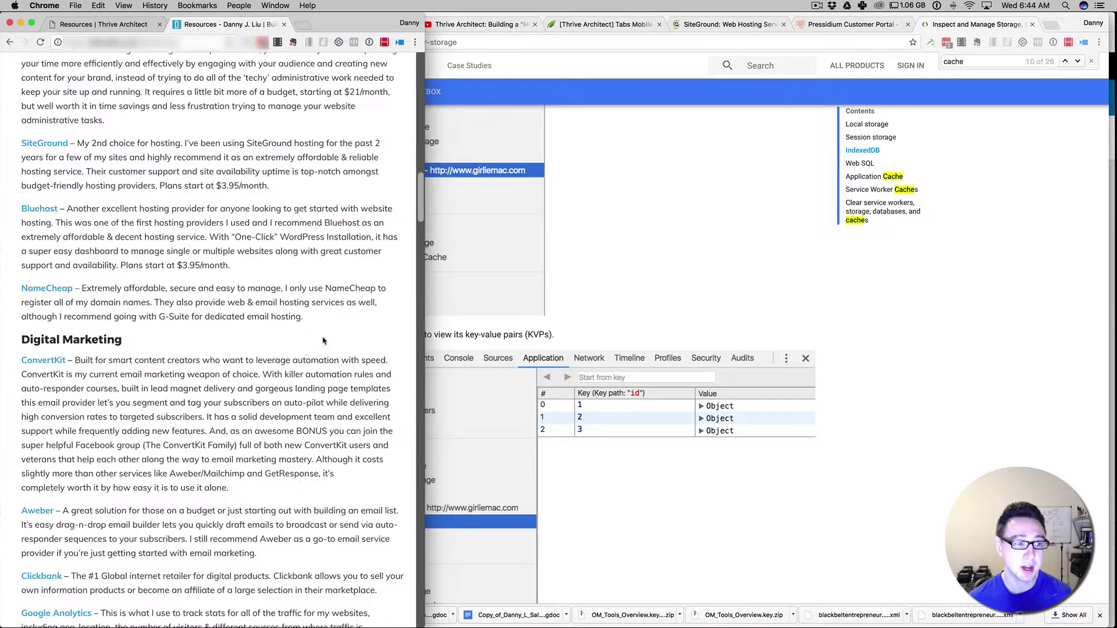
pyautogui.scroll(4, 314, 348)
pyautogui.scroll(12, 212, 211)
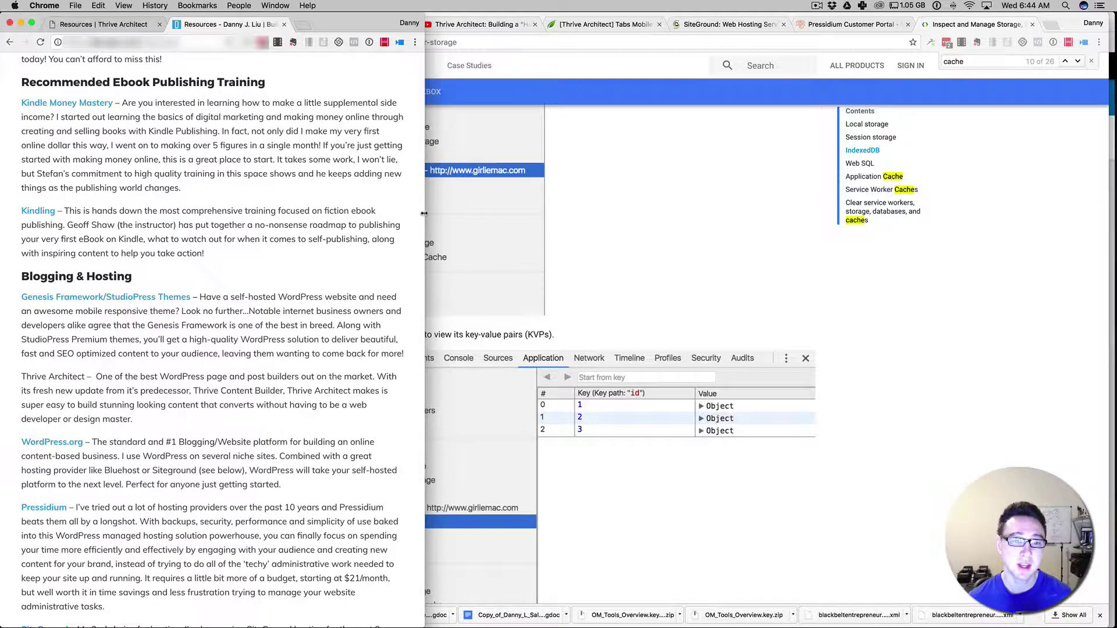
pyautogui.moveTo(424, 213); pyautogui.dragTo(1113, 128)
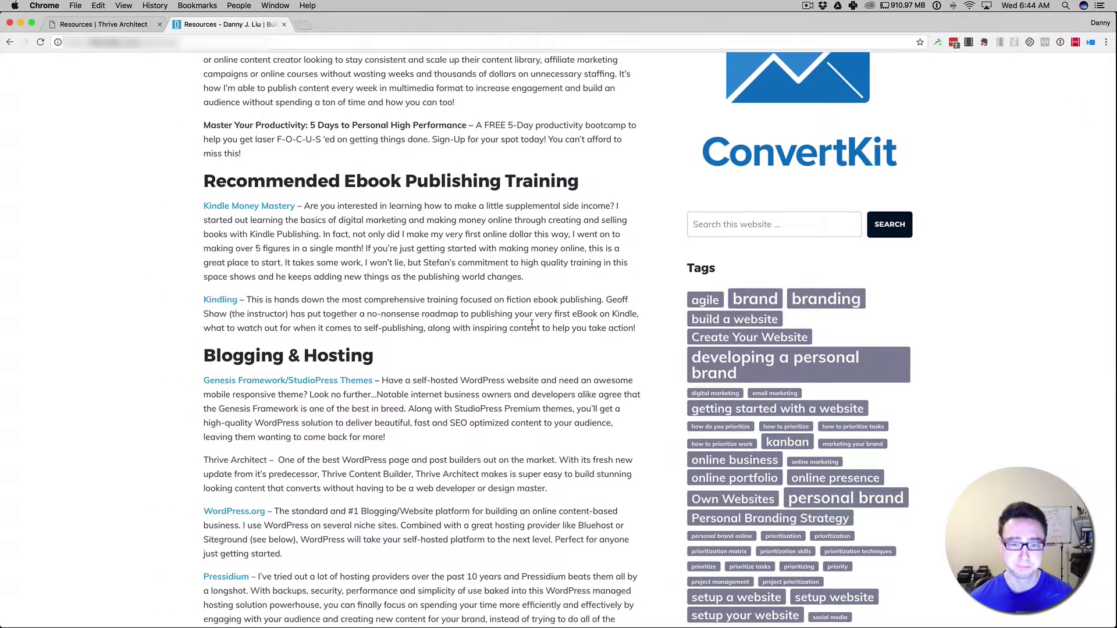
pyautogui.scroll(15, 507, 354)
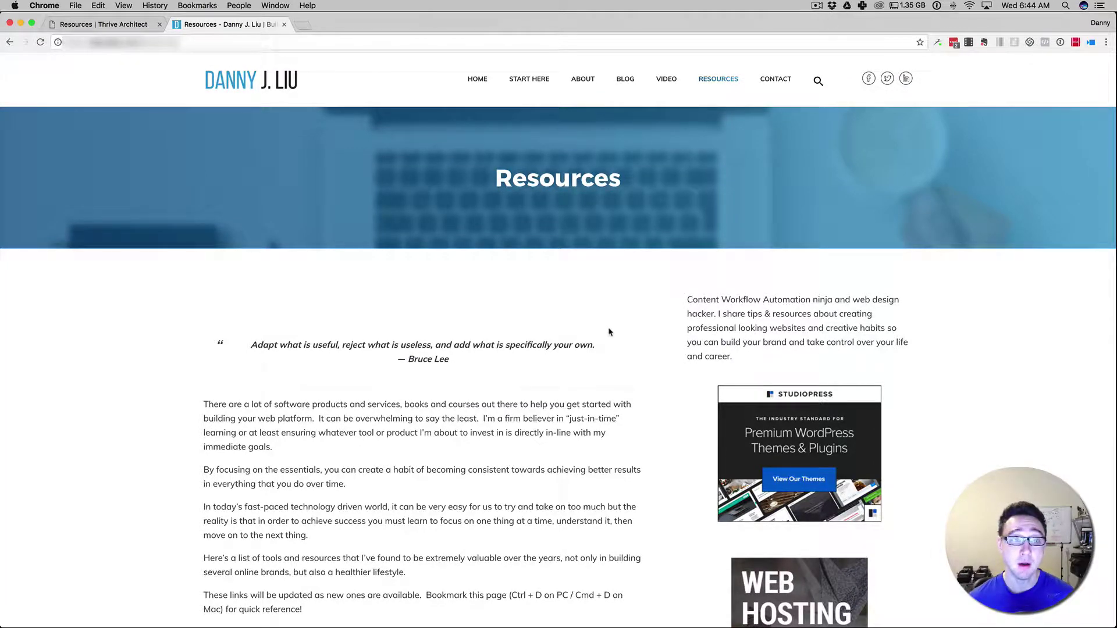
# - Switch back to the Resources page in Thrive Architect and show the Responsive View device choices
pyautogui.click(124, 26)
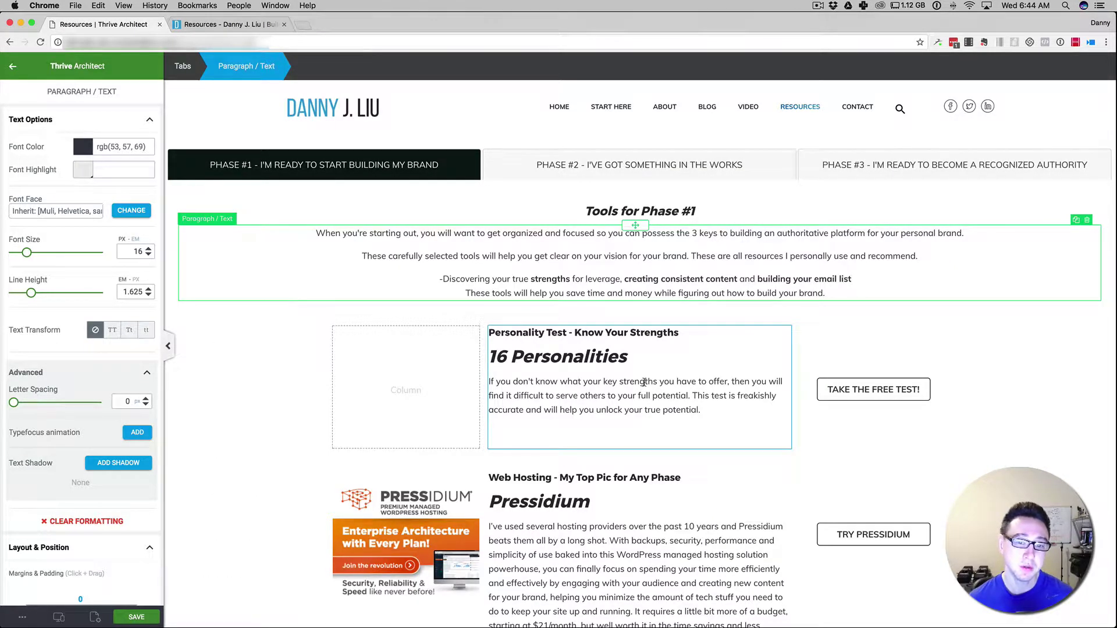
pyautogui.scroll(-3, 570, 474)
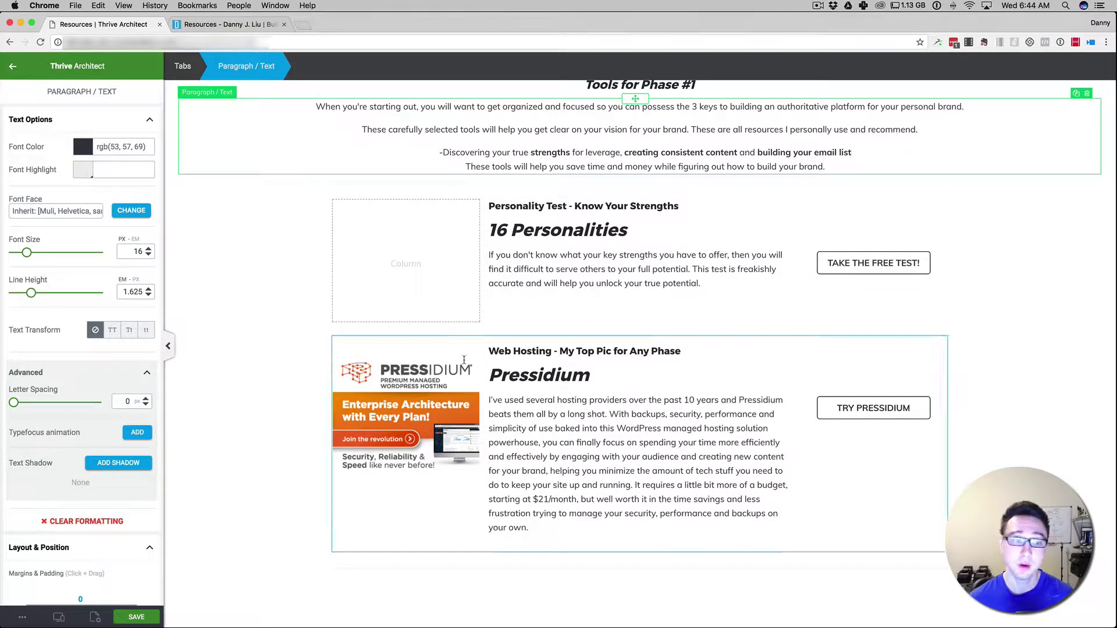
pyautogui.click(53, 617)
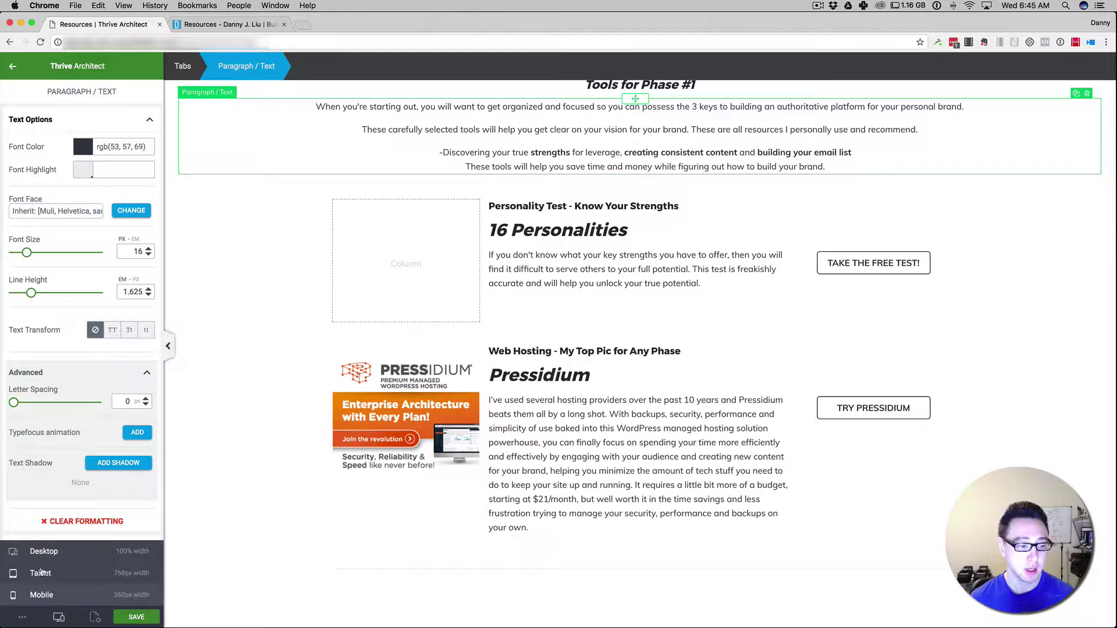
# - Preview the Resources page at Tablet, then Mobile width, and close the Reminder popup
pyautogui.click(41, 573)
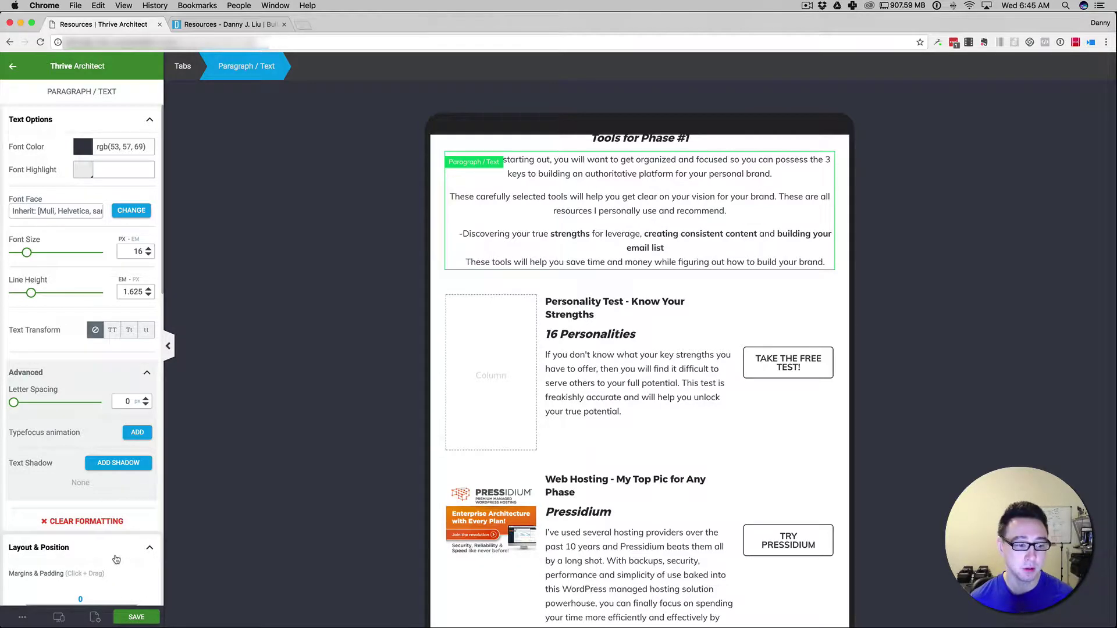
pyautogui.click(59, 617)
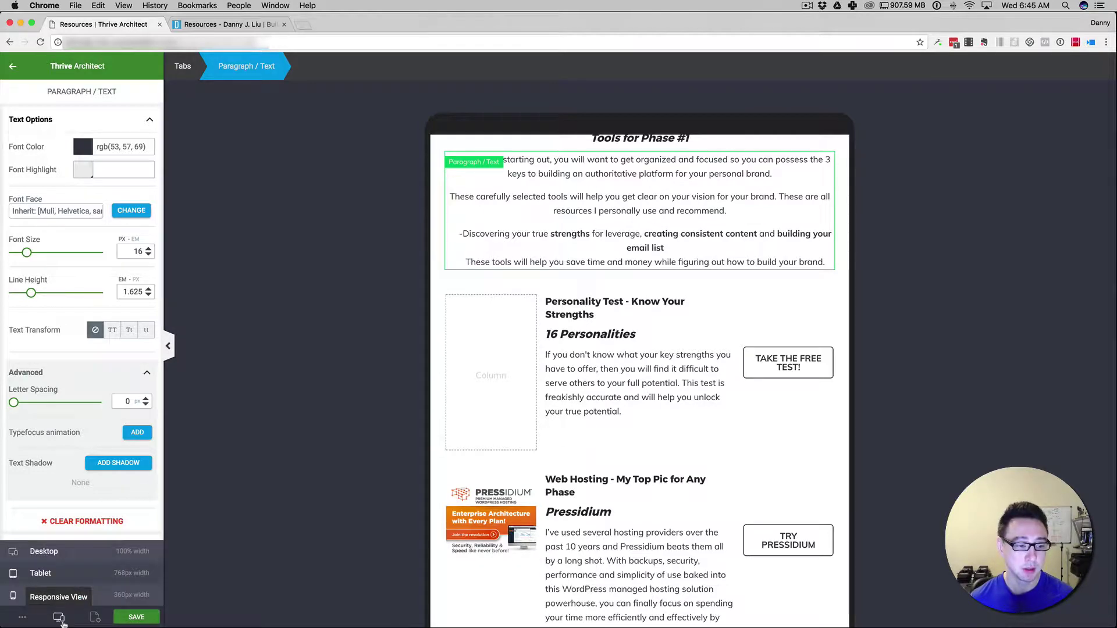
pyautogui.click(41, 595)
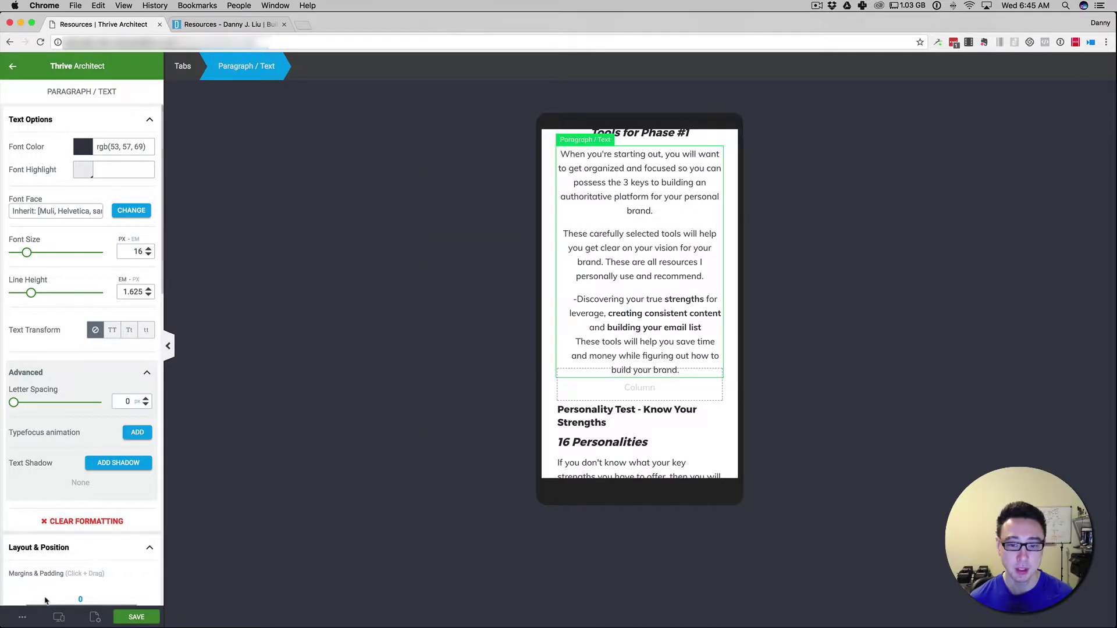
pyautogui.scroll(5, 554, 422)
pyautogui.scroll(-5, 557, 418)
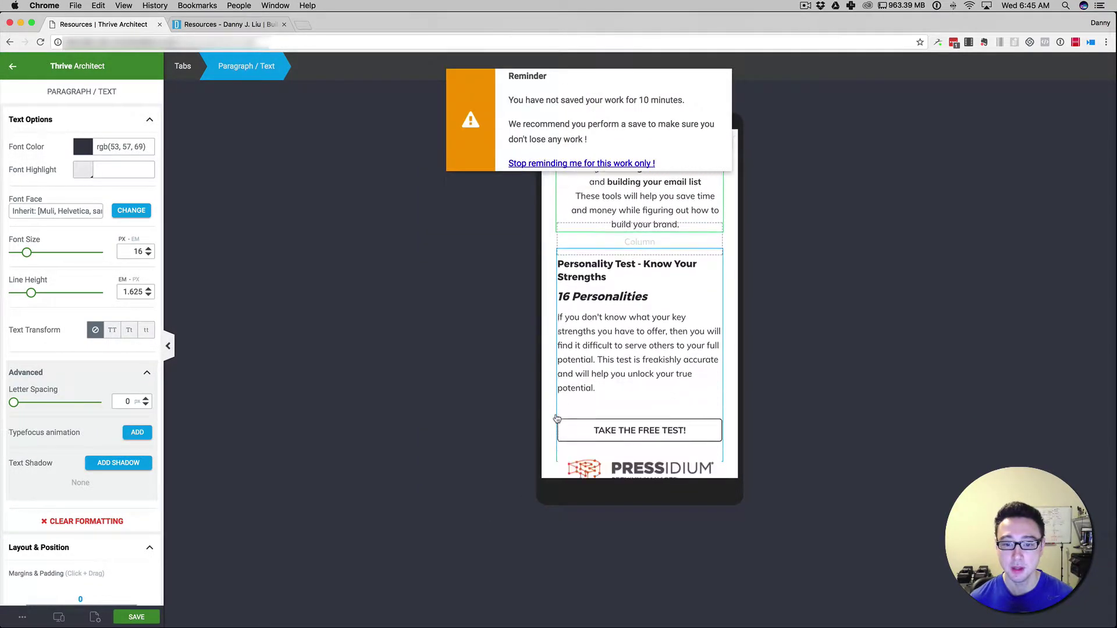
pyautogui.scroll(-2, 557, 419)
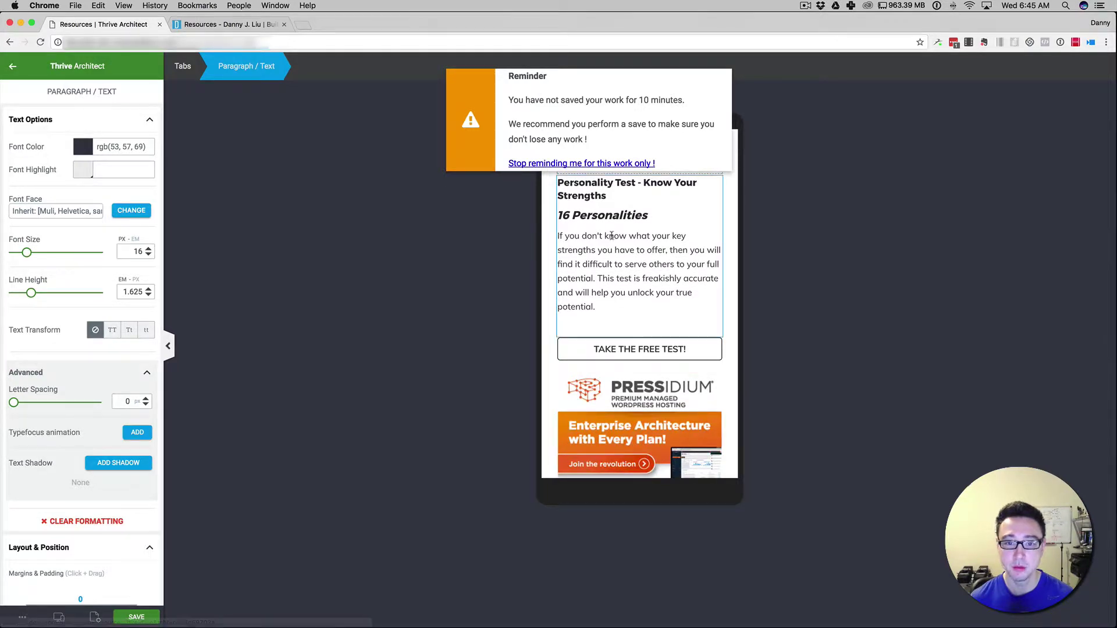
pyautogui.click(512, 114)
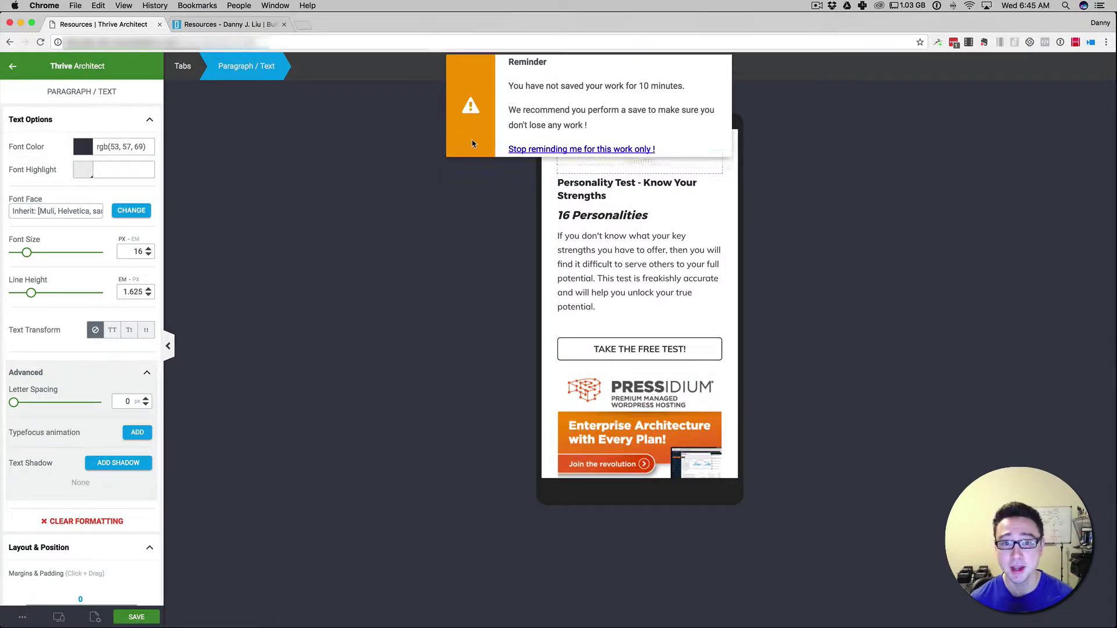
# - Save the page, then scroll through the Phase #1 resources on the mobile preview
pyautogui.click(135, 618)
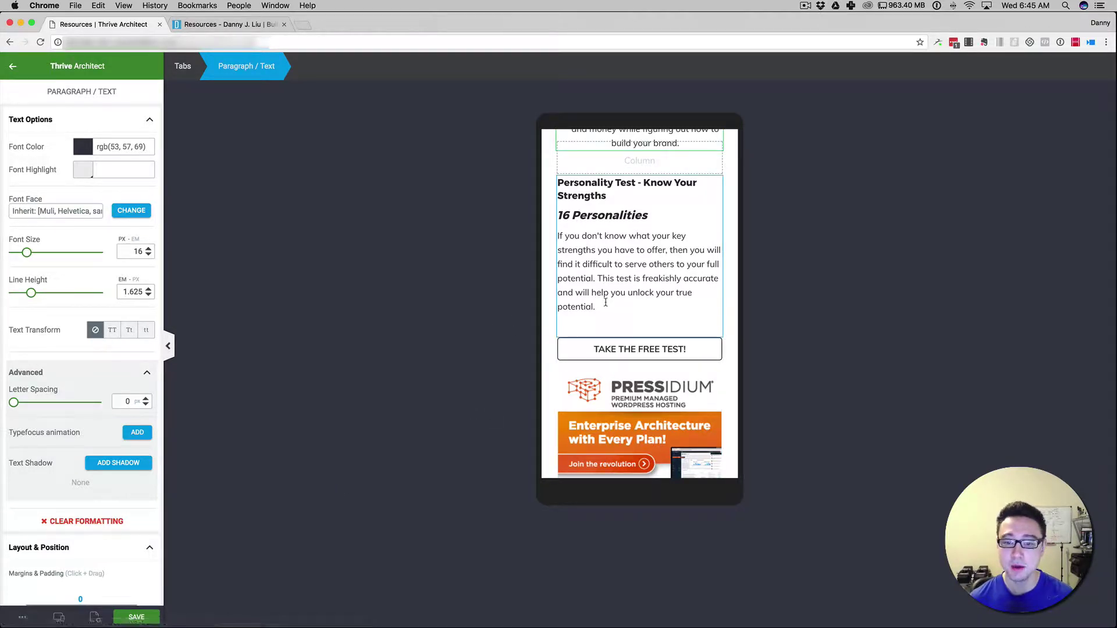
pyautogui.scroll(3, 606, 302)
pyautogui.scroll(-6, 610, 298)
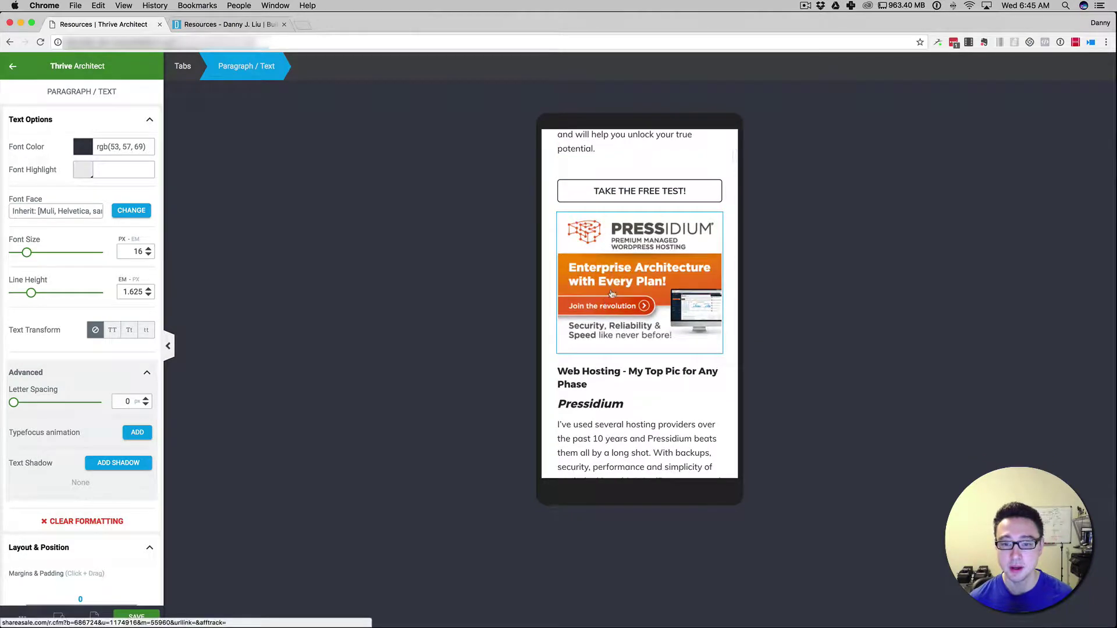
pyautogui.scroll(-4, 612, 292)
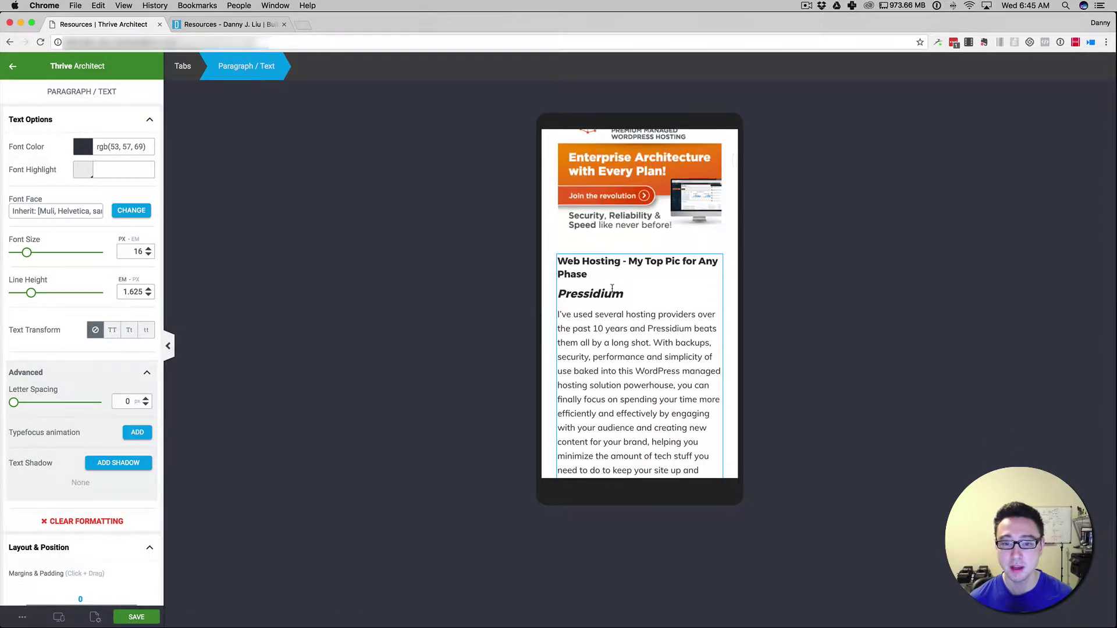
pyautogui.scroll(3, 612, 289)
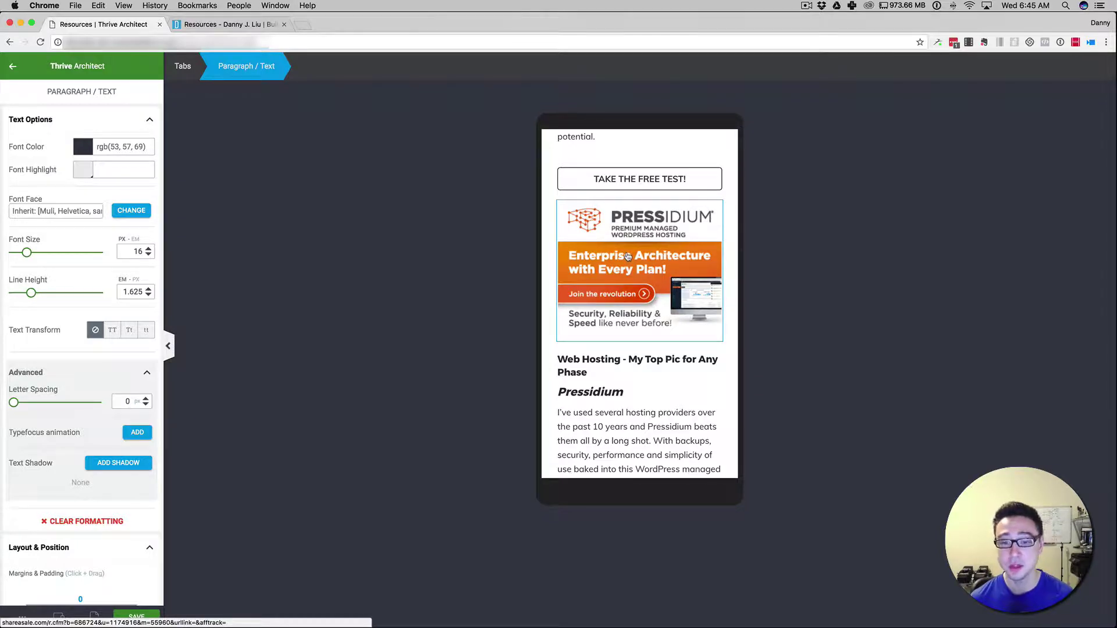
pyautogui.scroll(-3, 627, 256)
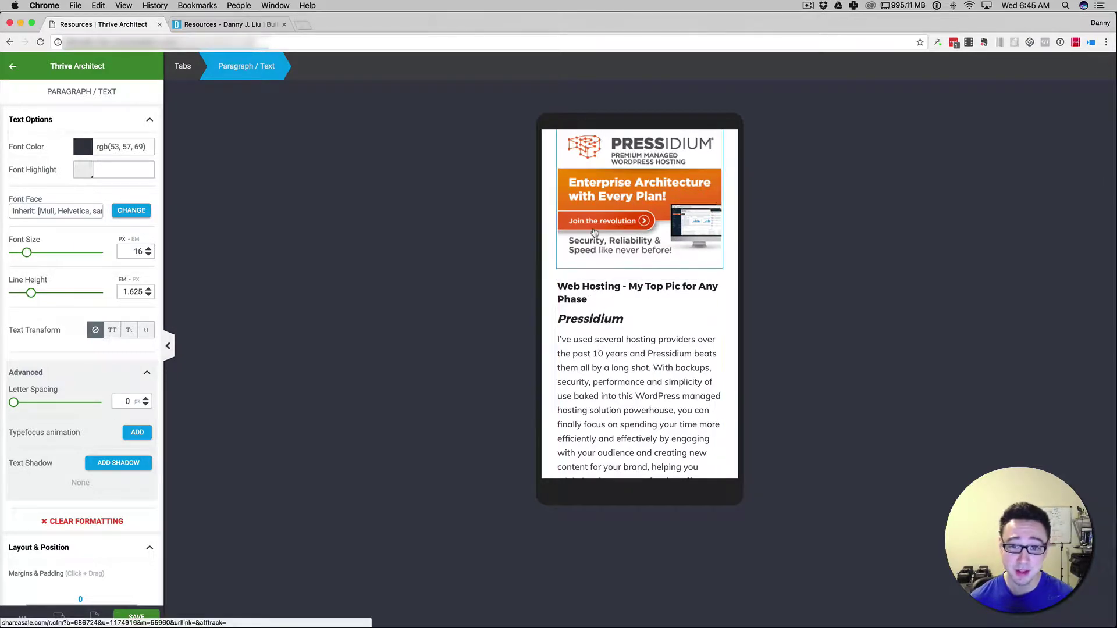
pyautogui.scroll(-2, 599, 302)
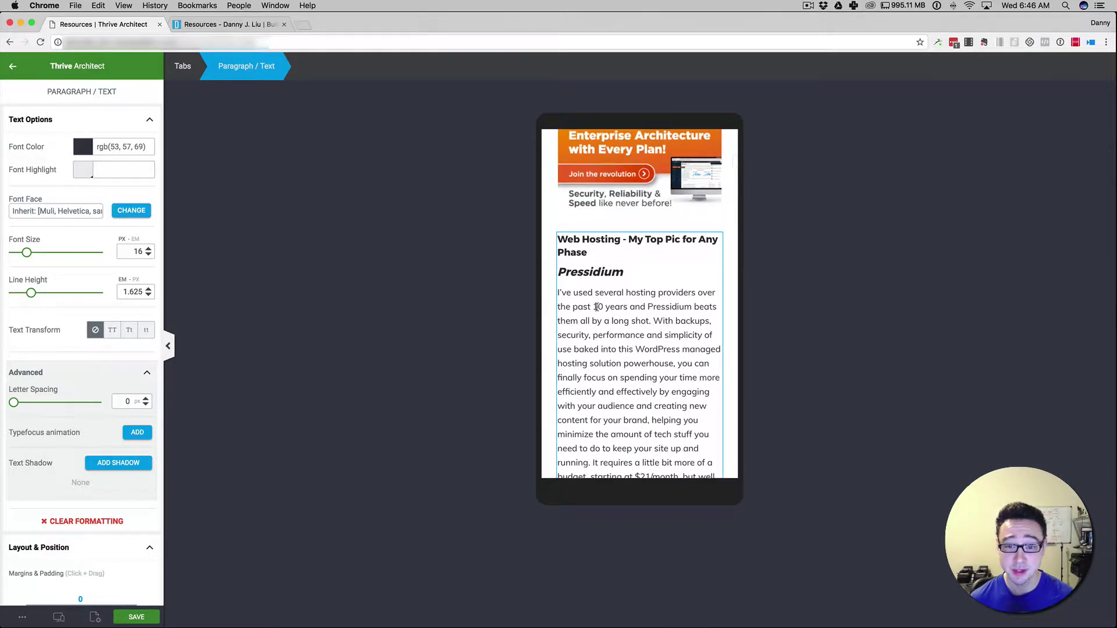
pyautogui.scroll(-7, 596, 307)
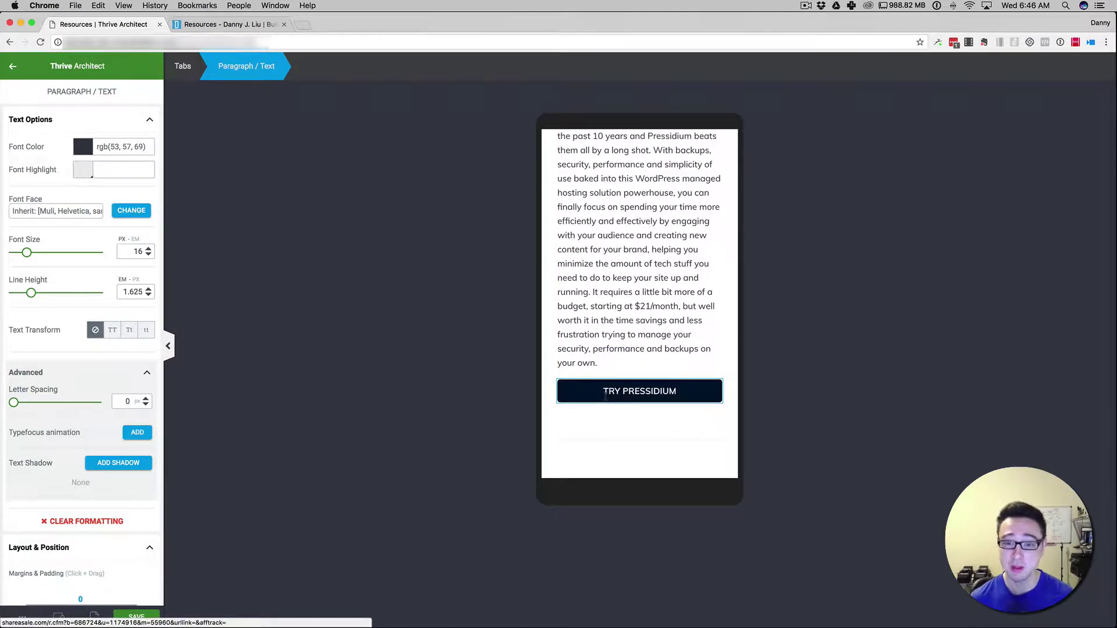
pyautogui.scroll(1, 605, 397)
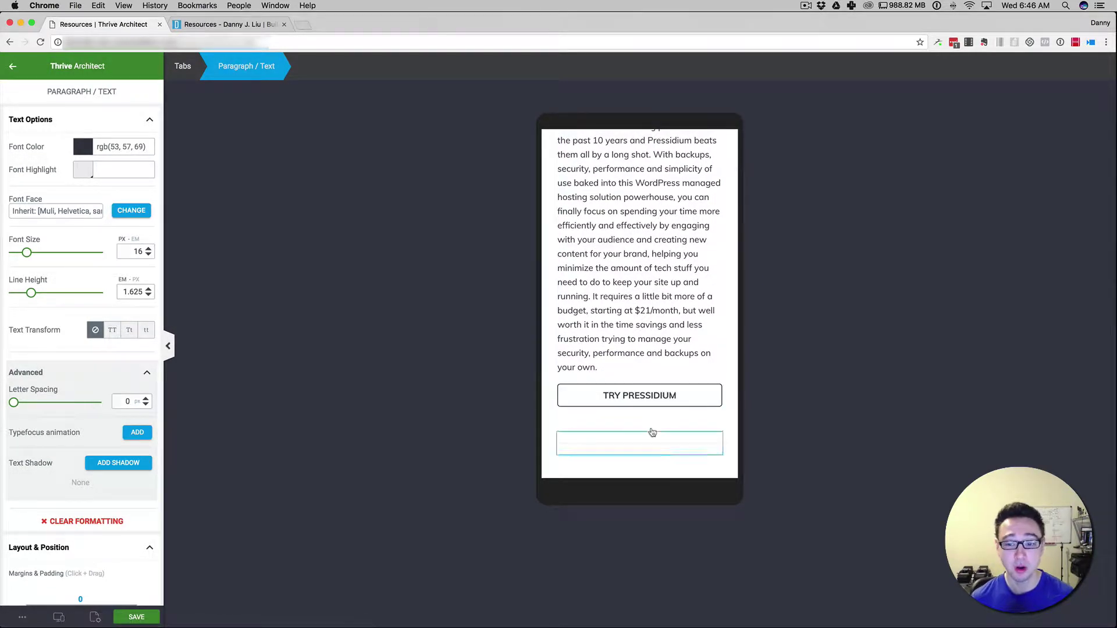
pyautogui.scroll(-10, 652, 432)
pyautogui.scroll(15, 652, 432)
pyautogui.scroll(-3, 653, 432)
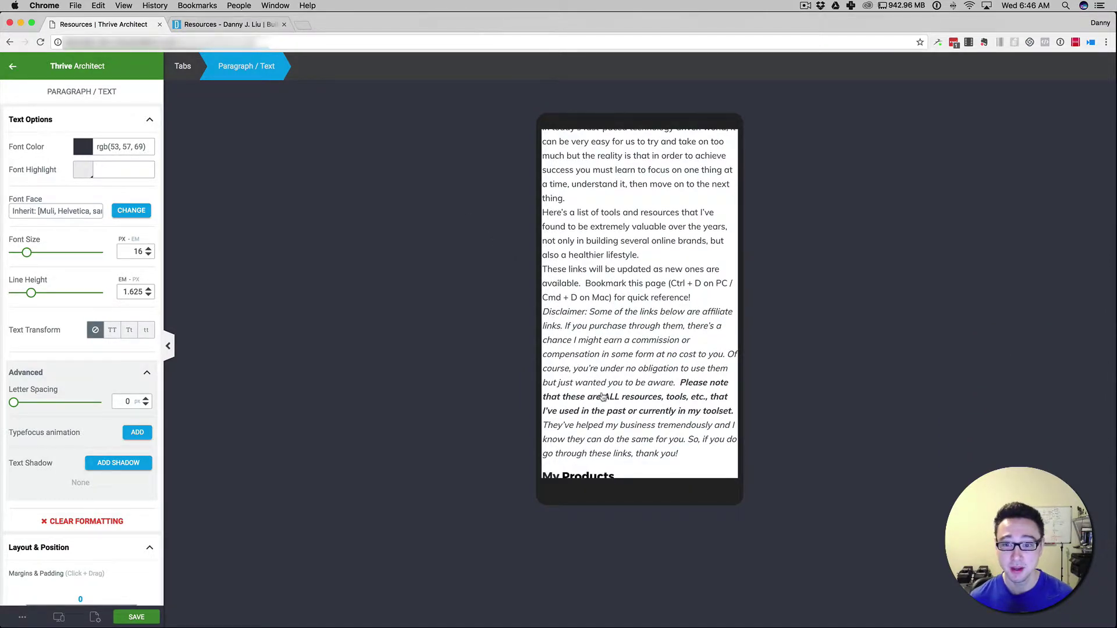
pyautogui.scroll(-5, 603, 397)
pyautogui.scroll(-6, 603, 396)
pyautogui.scroll(15, 608, 390)
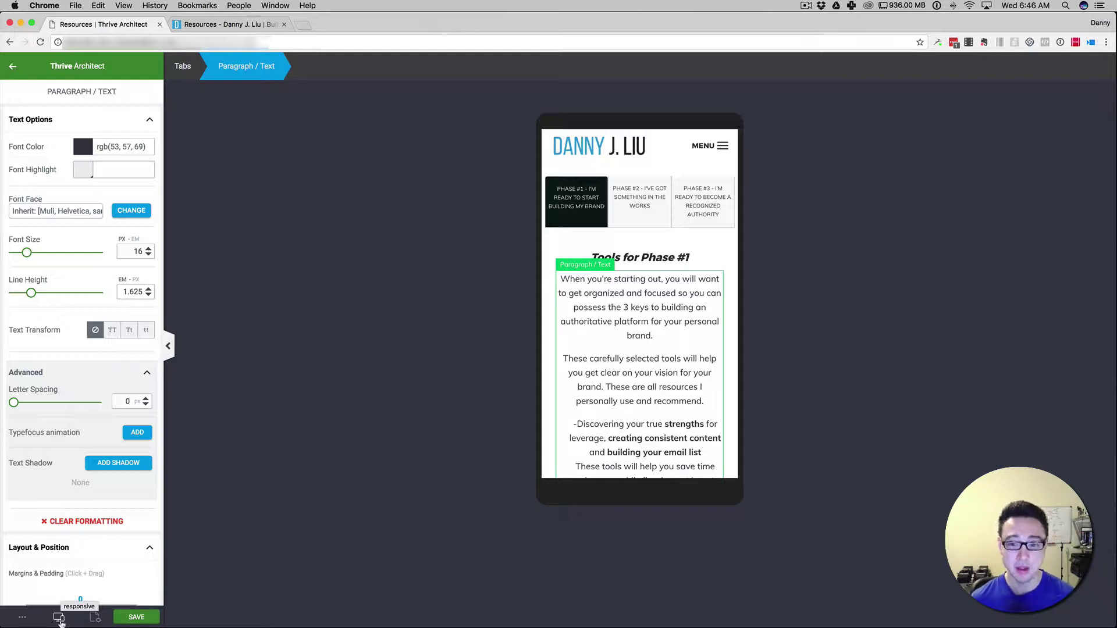
pyautogui.scroll(-5, 608, 380)
pyautogui.scroll(-2, 608, 380)
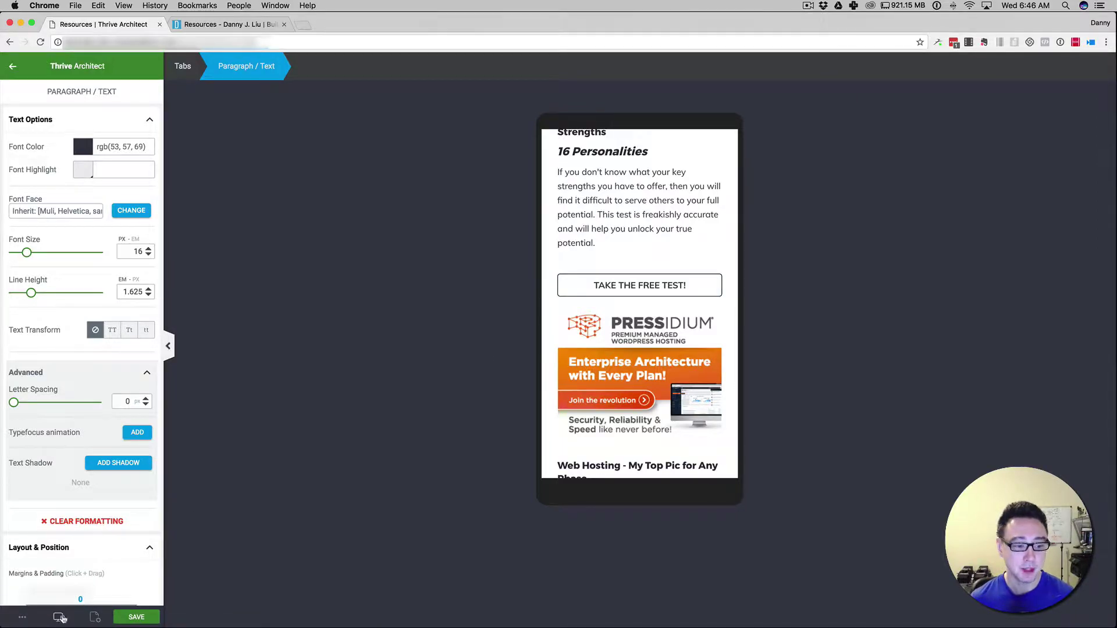
pyautogui.moveTo(60, 615)
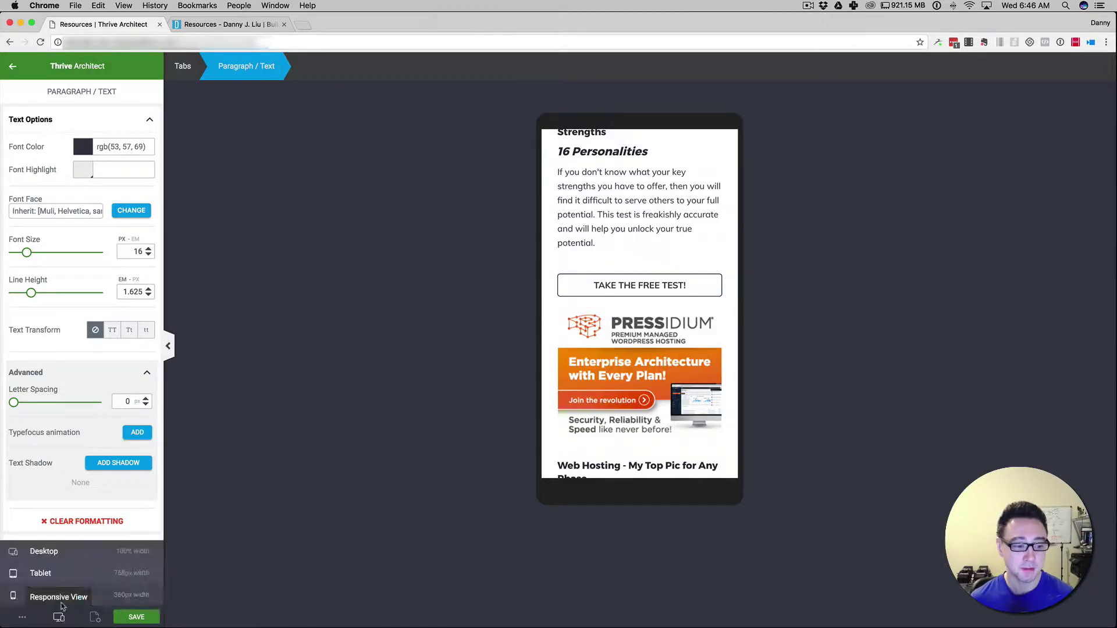
# - Return the preview to Desktop and open the Phase #2 tab with its Blue Yeti Mic row
pyautogui.click(61, 550)
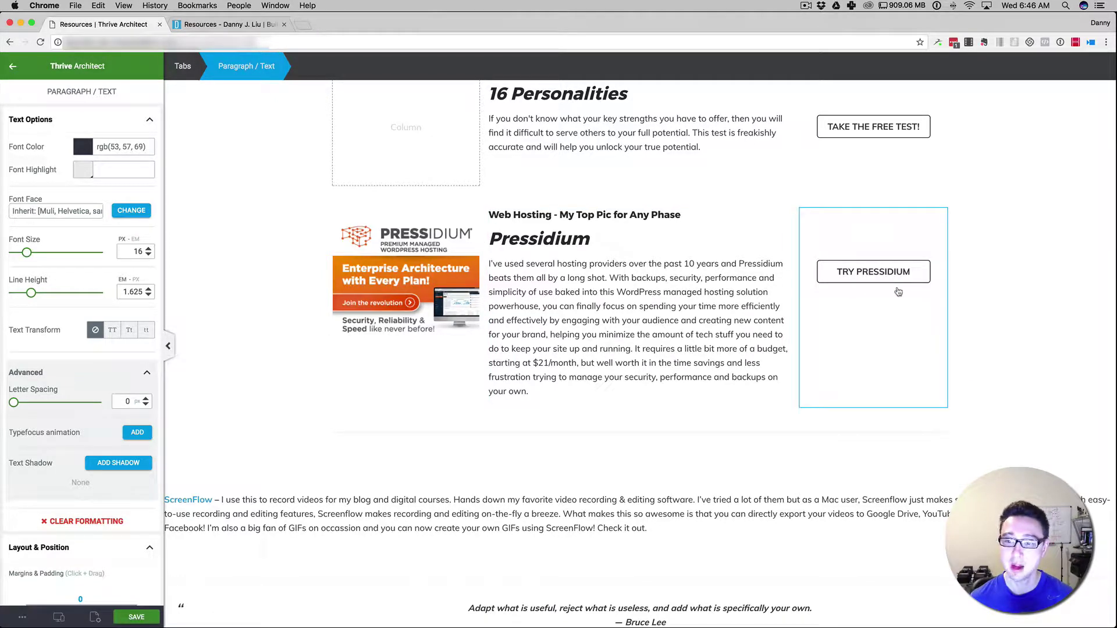
pyautogui.scroll(4, 760, 300)
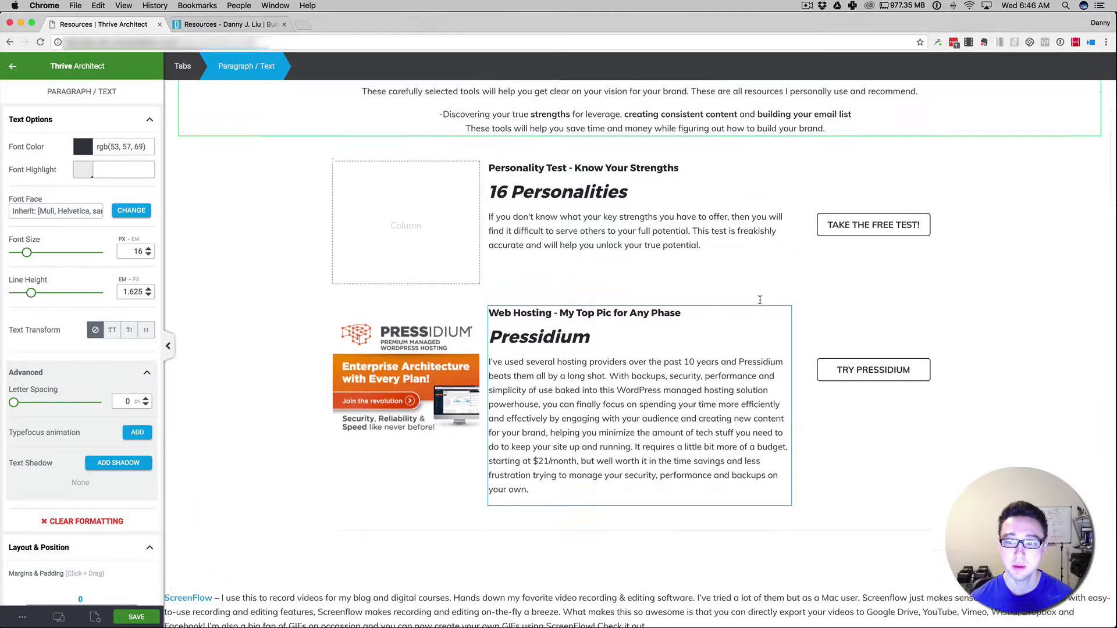
pyautogui.scroll(4, 581, 169)
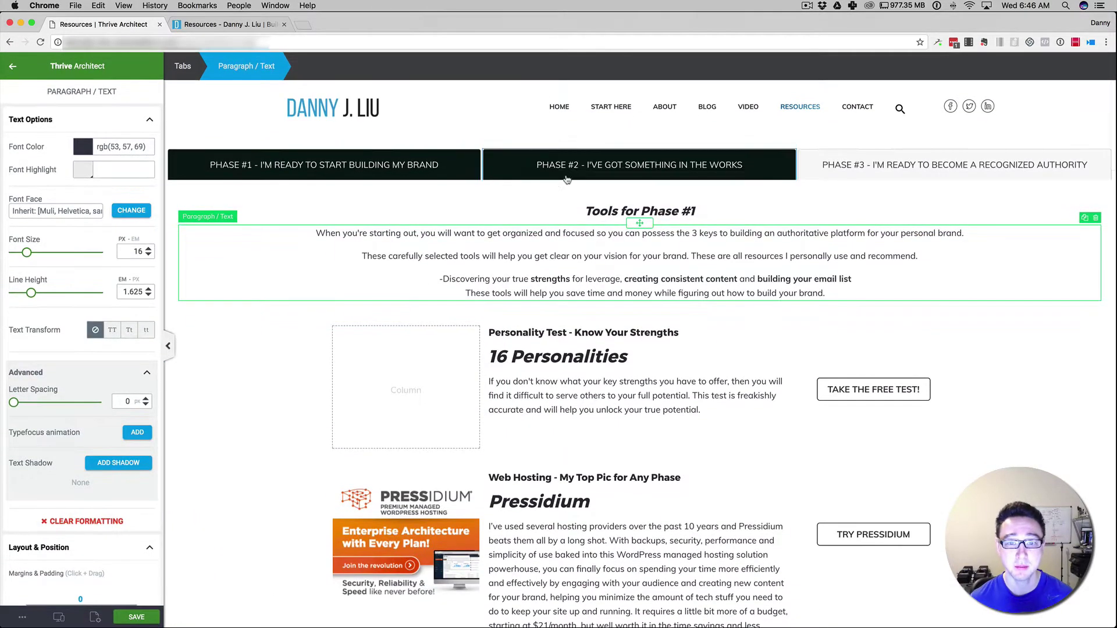
pyautogui.click(581, 166)
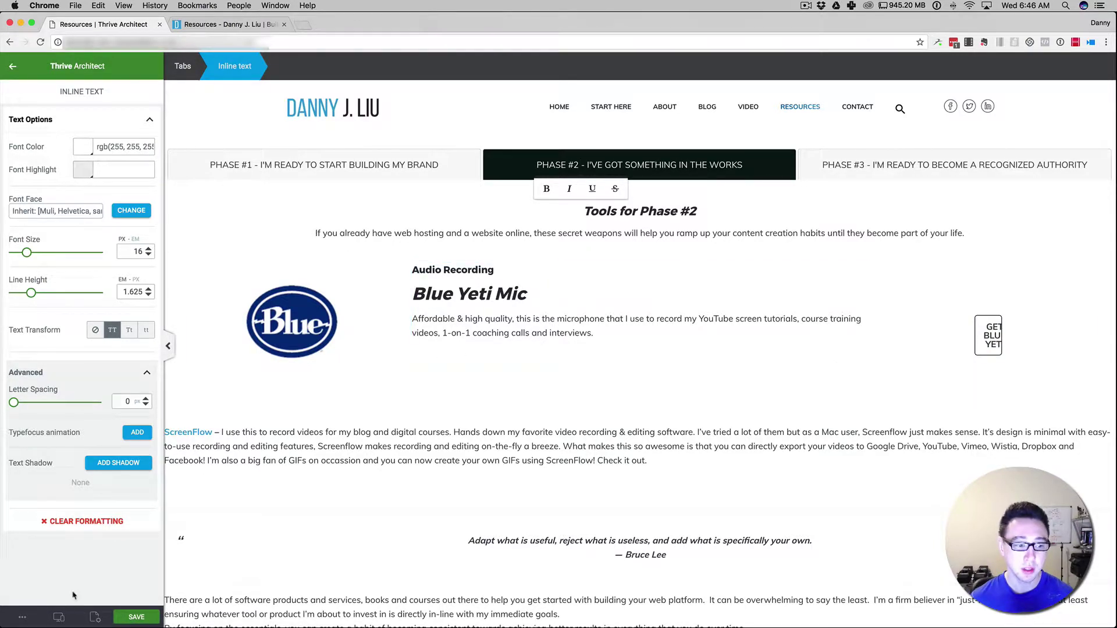
pyautogui.click(59, 617)
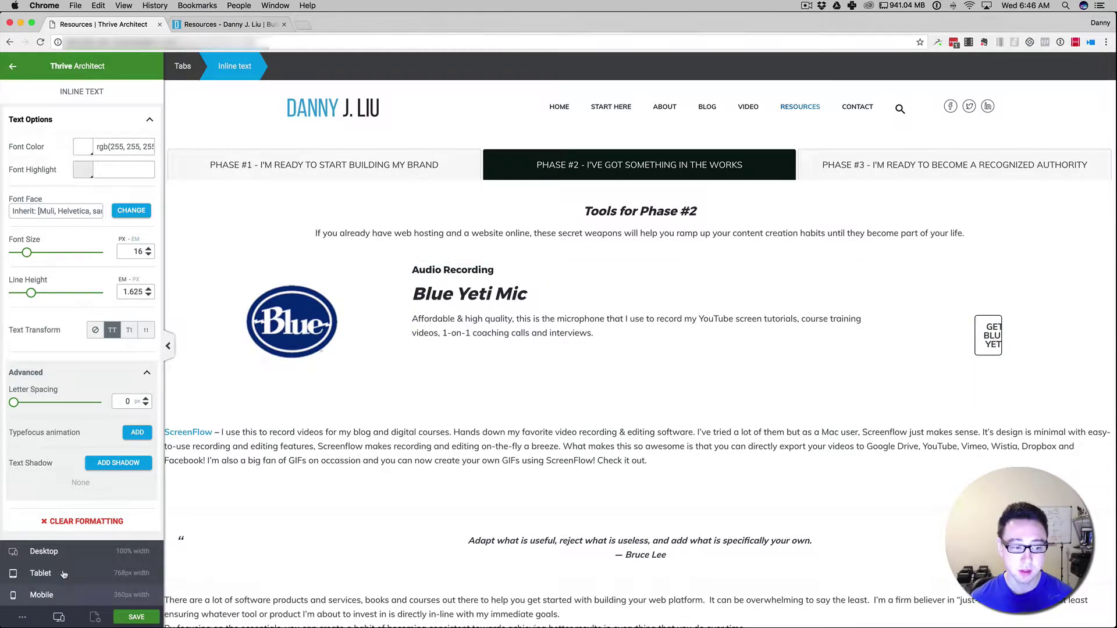
pyautogui.click(63, 574)
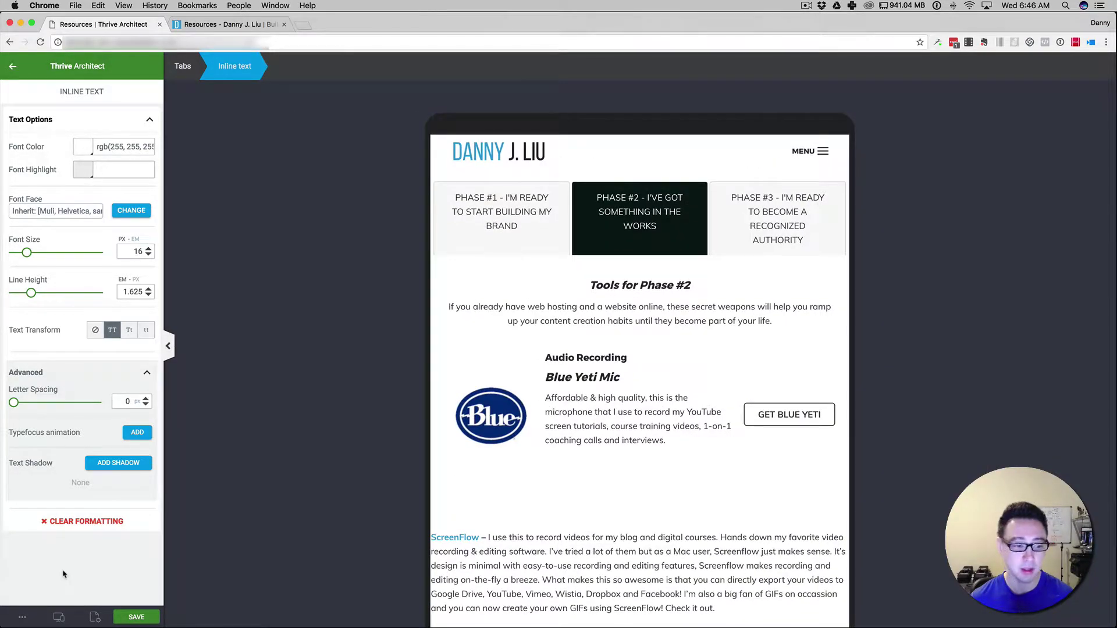
pyautogui.click(61, 619)
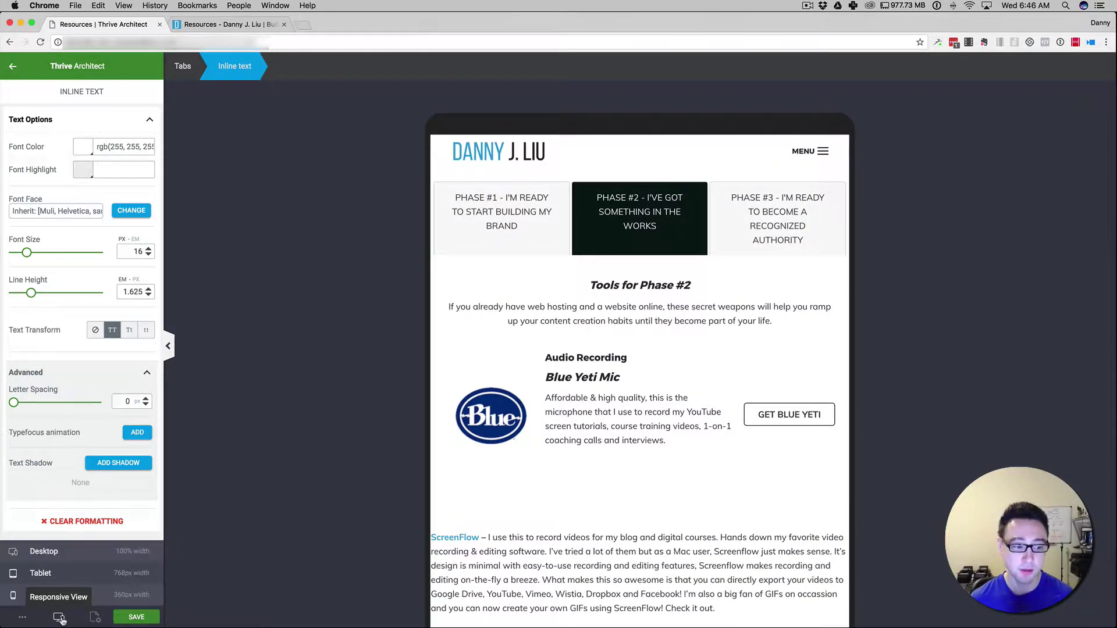
pyautogui.click(62, 599)
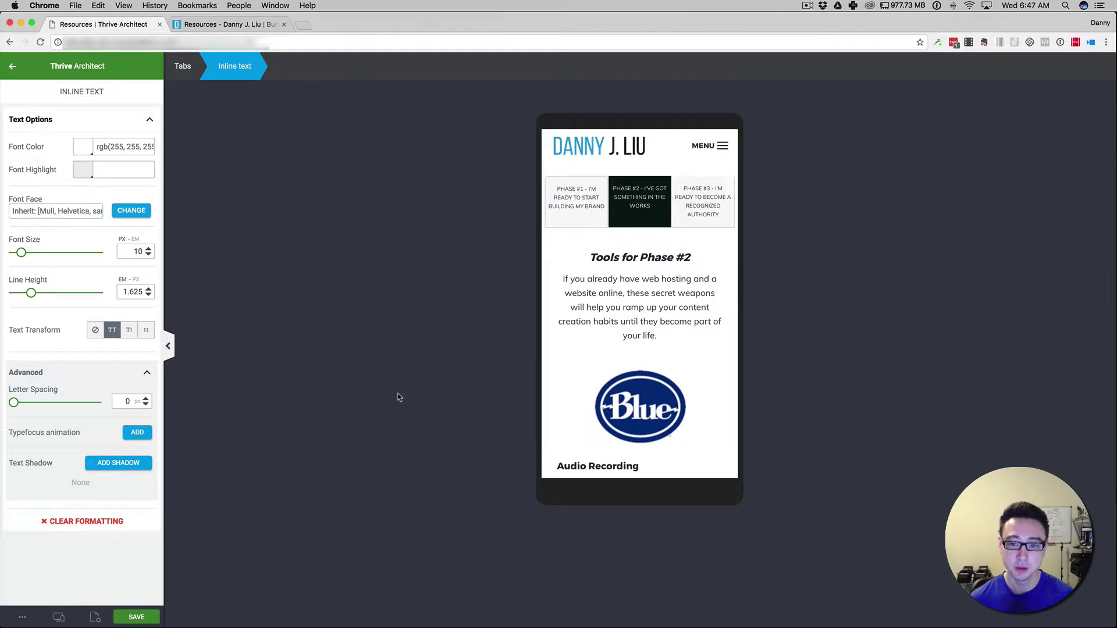
pyautogui.scroll(-5, 670, 341)
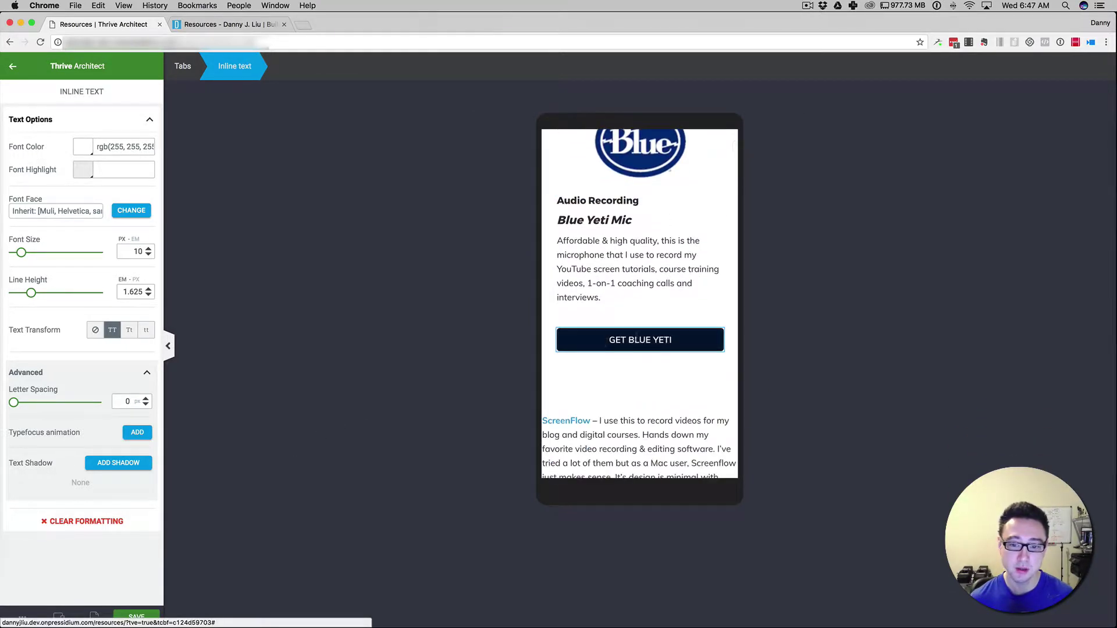
pyautogui.click(59, 618)
pyautogui.click(60, 553)
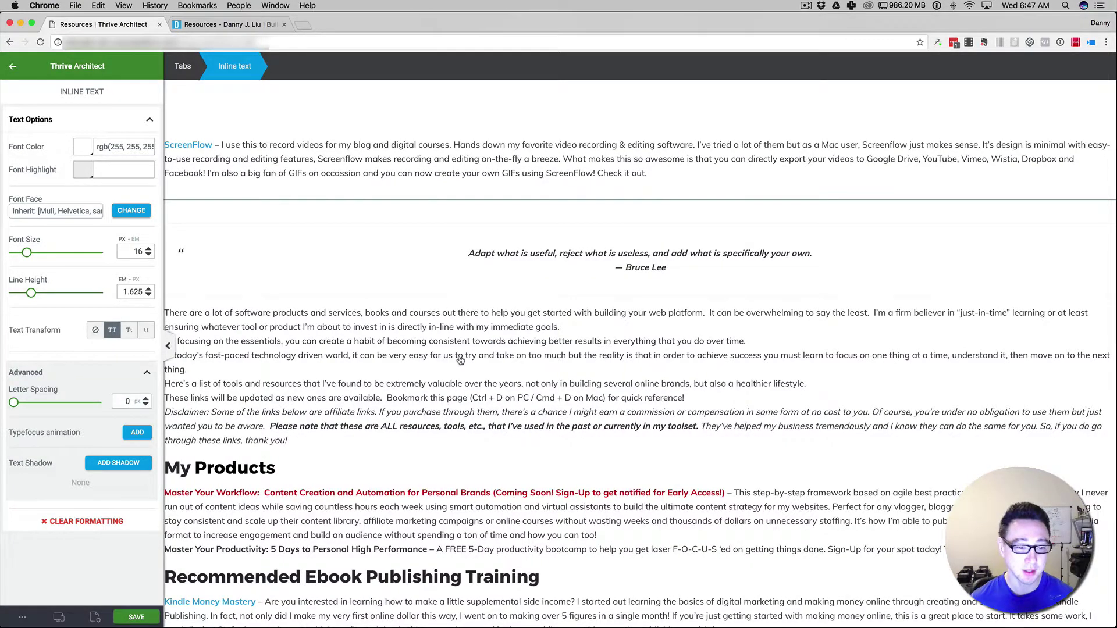
pyautogui.scroll(5, 460, 361)
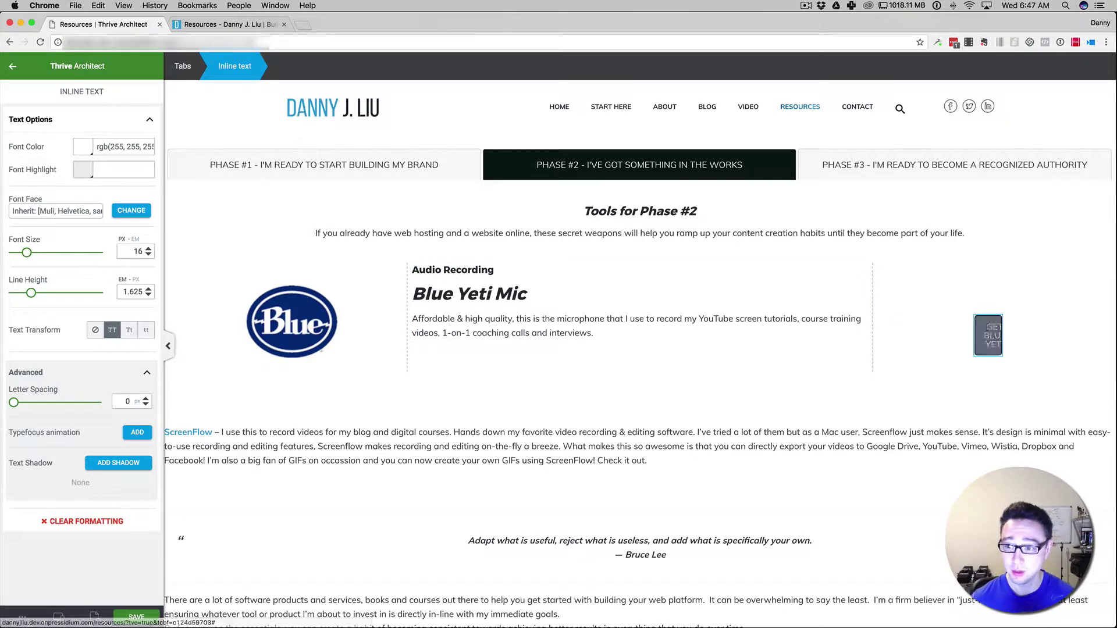
# - Select the GET BLUE YETI button to view its Ghost style and 50% width
pyautogui.click(981, 328)
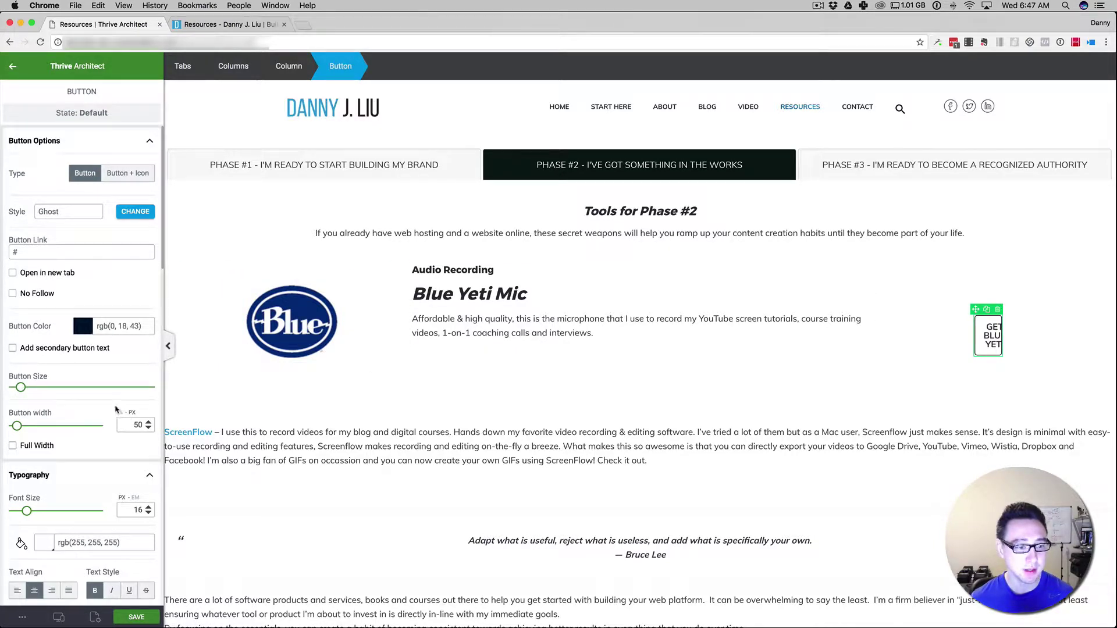
# - Open Phase #1 and select the TAKE THE FREE TEST! button to read its 210 px width
pyautogui.click(412, 168)
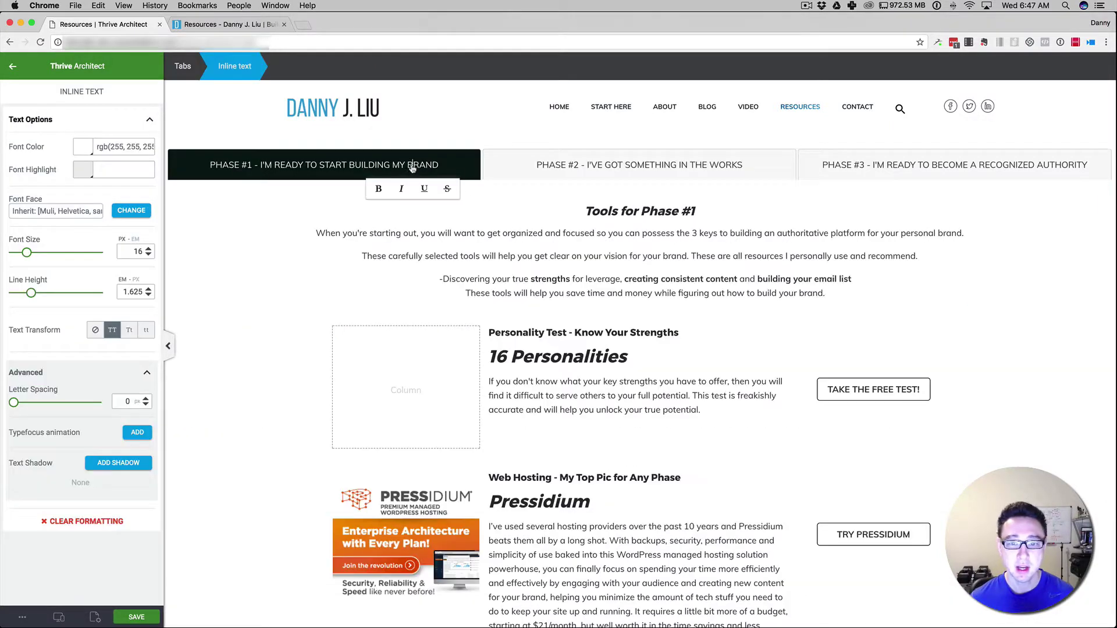
pyautogui.click(822, 400)
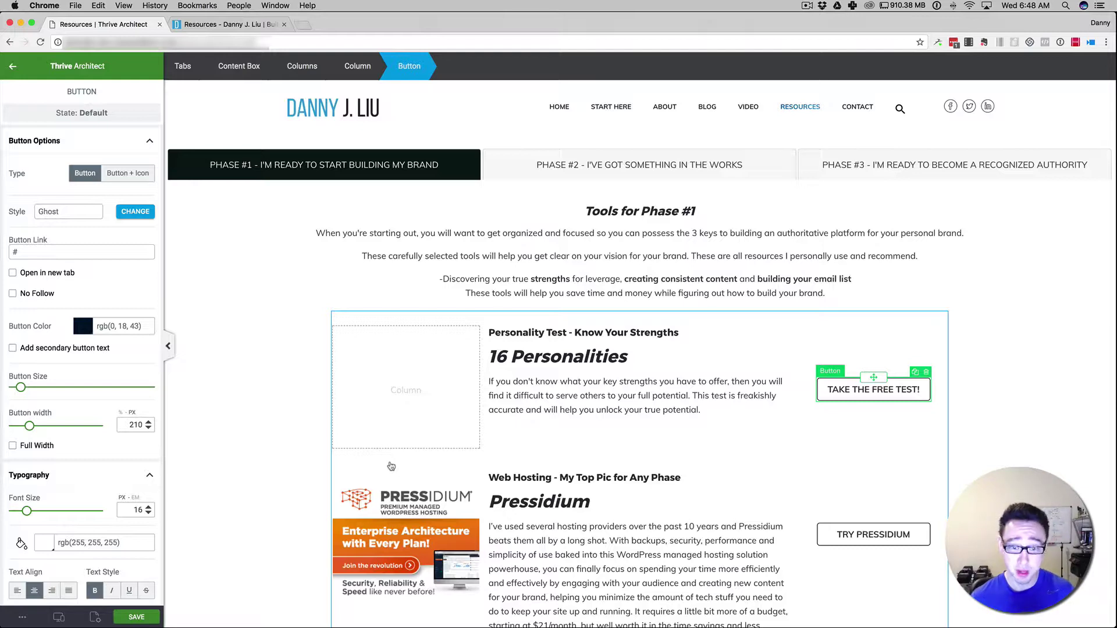
pyautogui.scroll(-1, 391, 466)
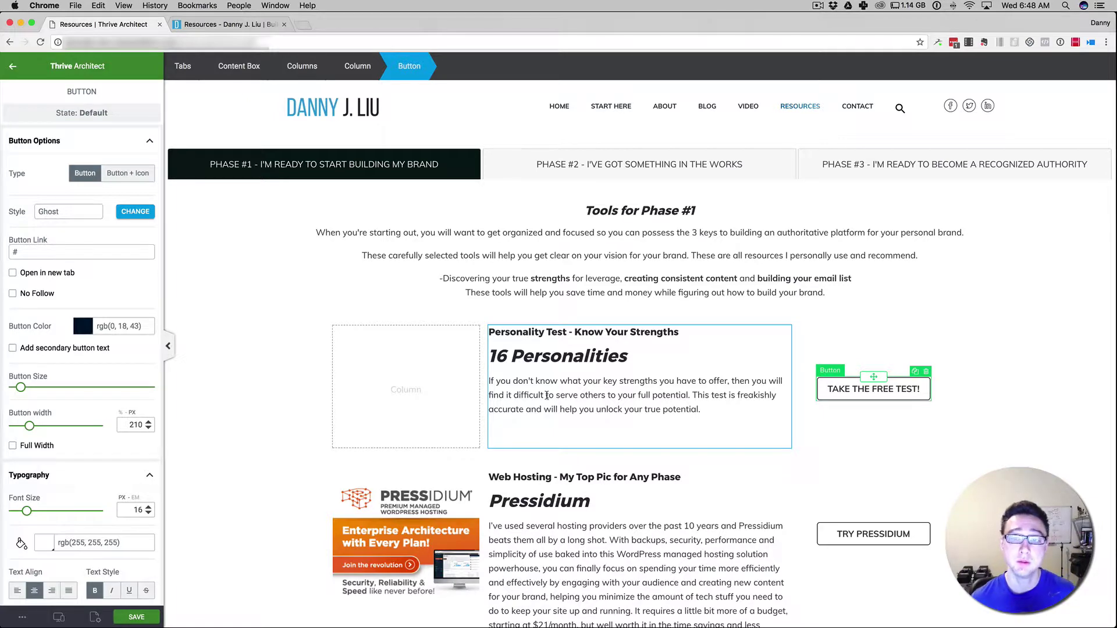
pyautogui.scroll(-2, 546, 395)
# - Scroll down the Phase #1 content and back up toward the phase tabs
pyautogui.scroll(-10, 547, 399)
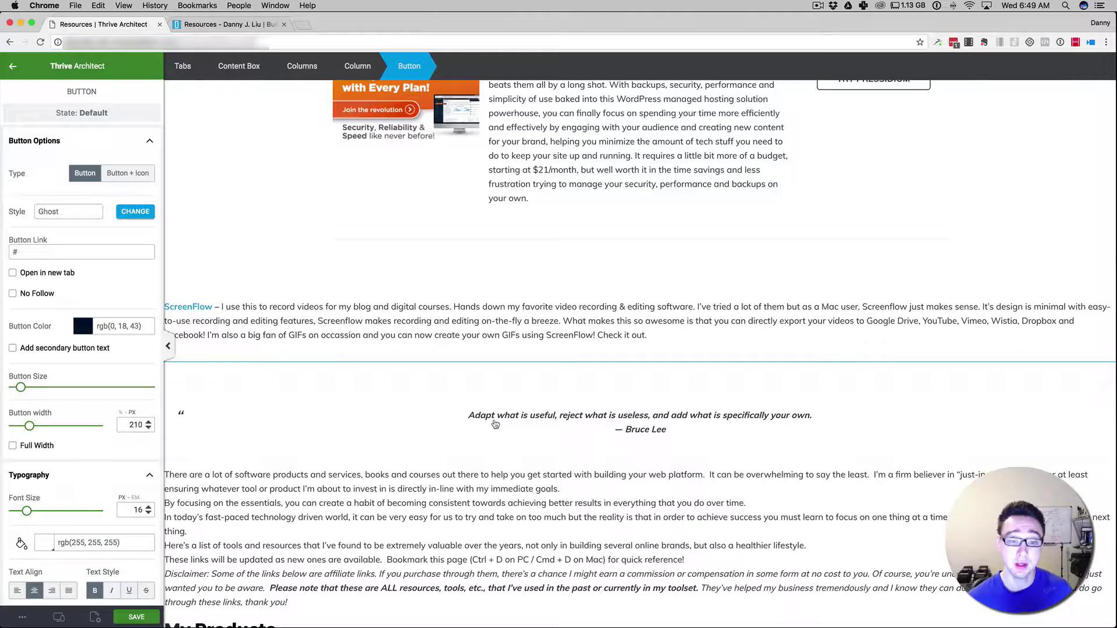
pyautogui.scroll(8, 494, 424)
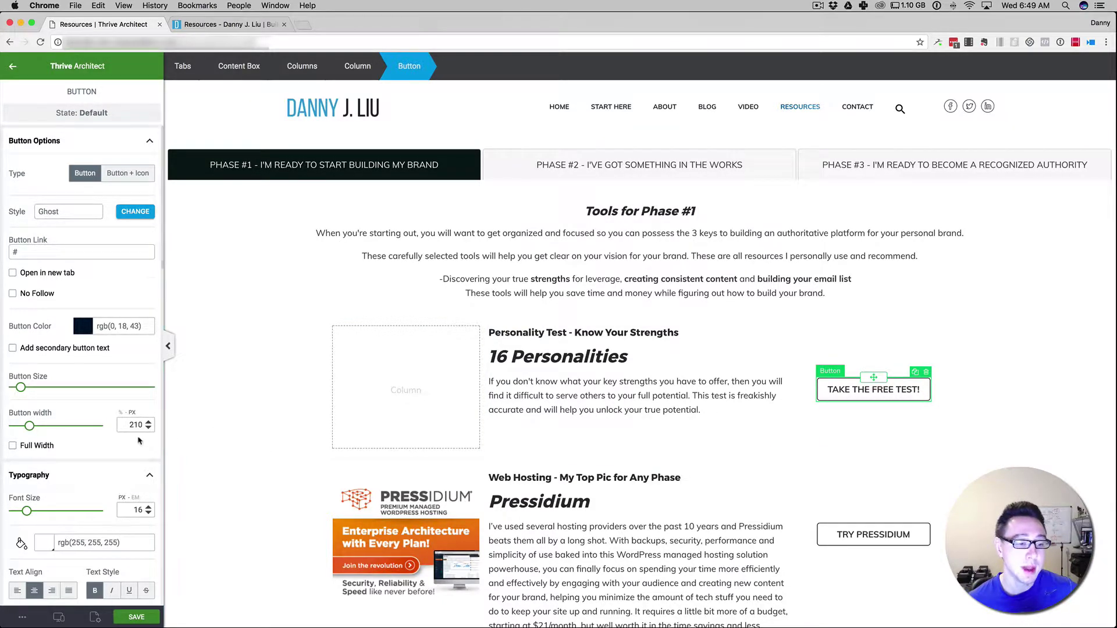
# - On the Phase #2 tab, set the GET BLUE YETI button's width to 210 px
pyautogui.click(767, 163)
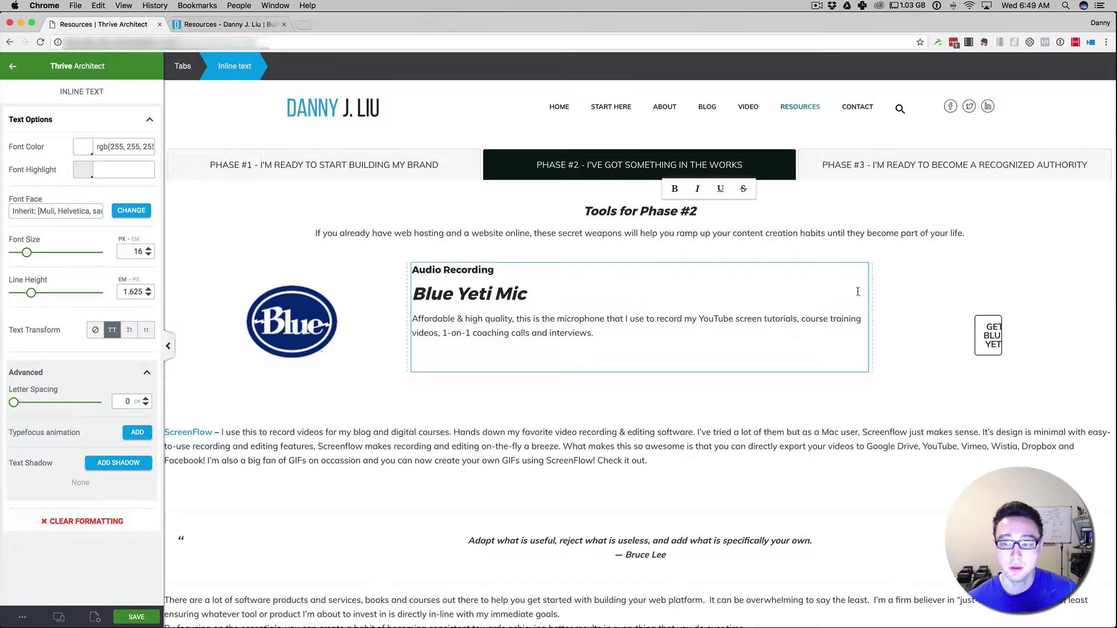
pyautogui.click(981, 347)
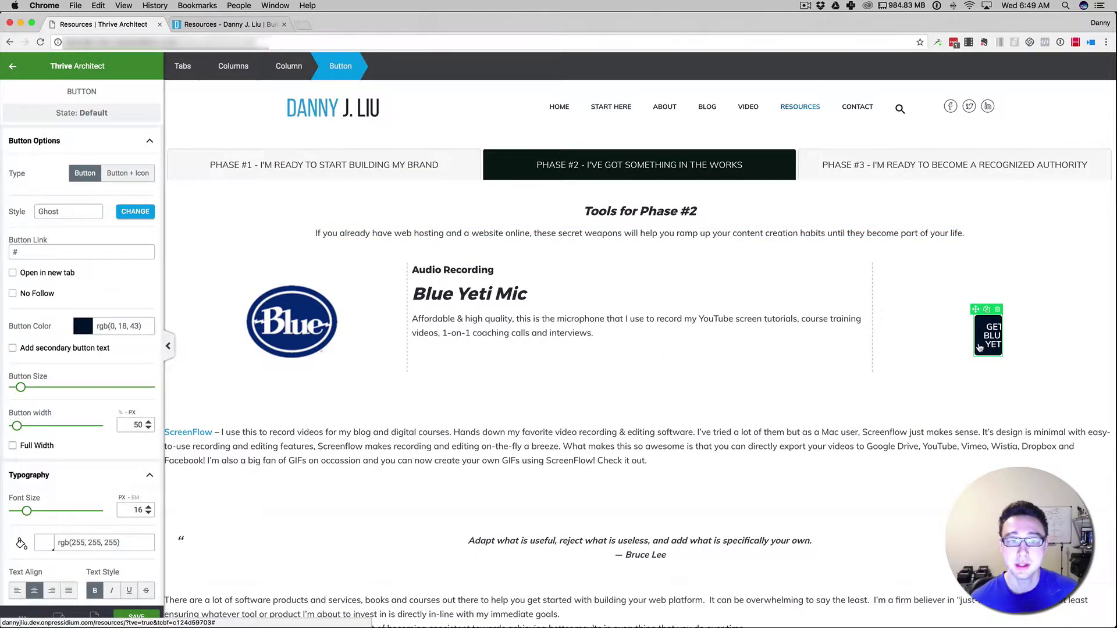
pyautogui.hscroll(-5, 980, 354)
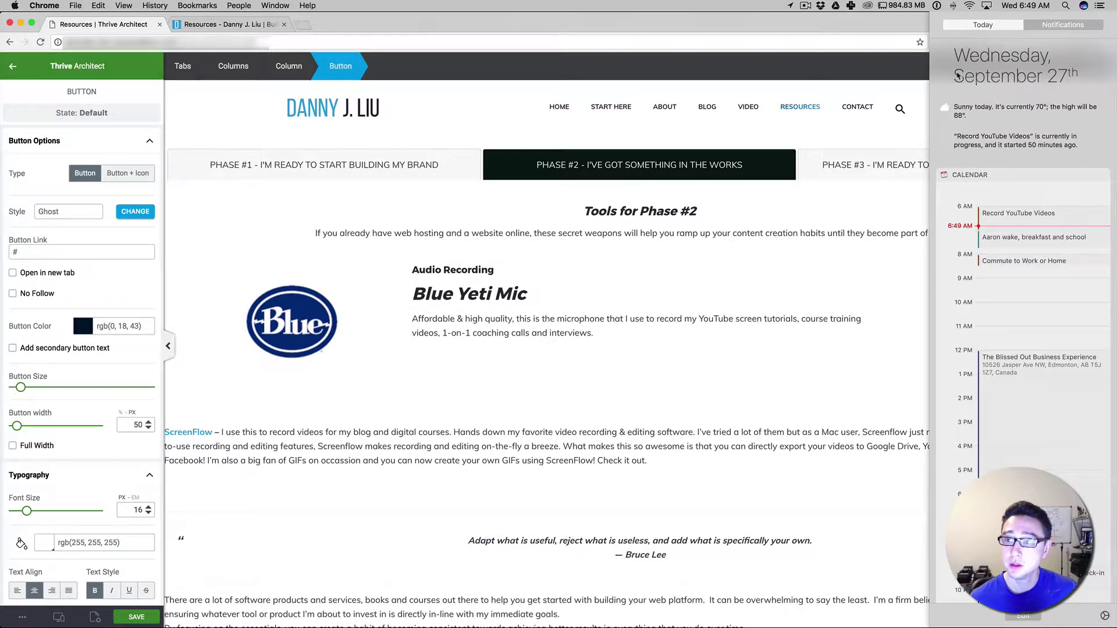
pyautogui.hscroll(5, 989, 232)
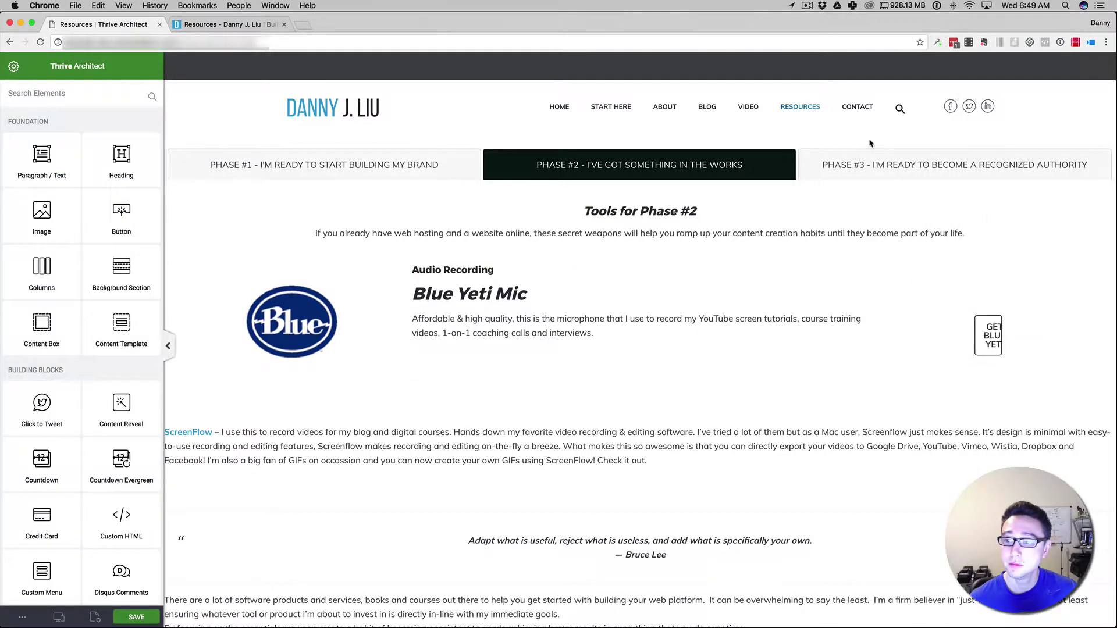
pyautogui.click(984, 356)
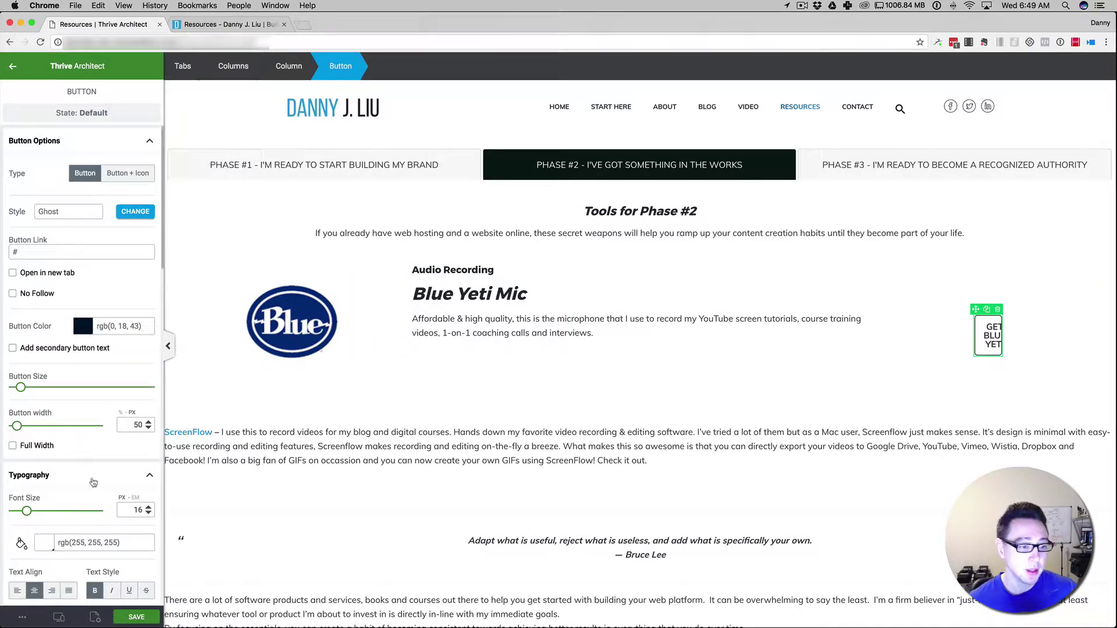
pyautogui.doubleClick(138, 425)
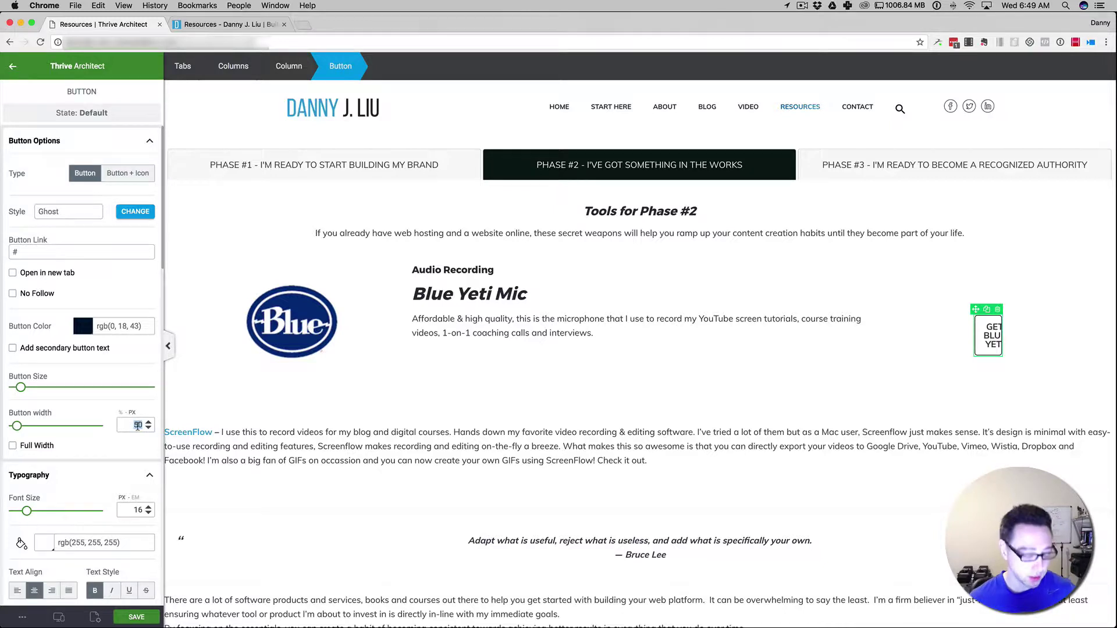
pyautogui.write('210')
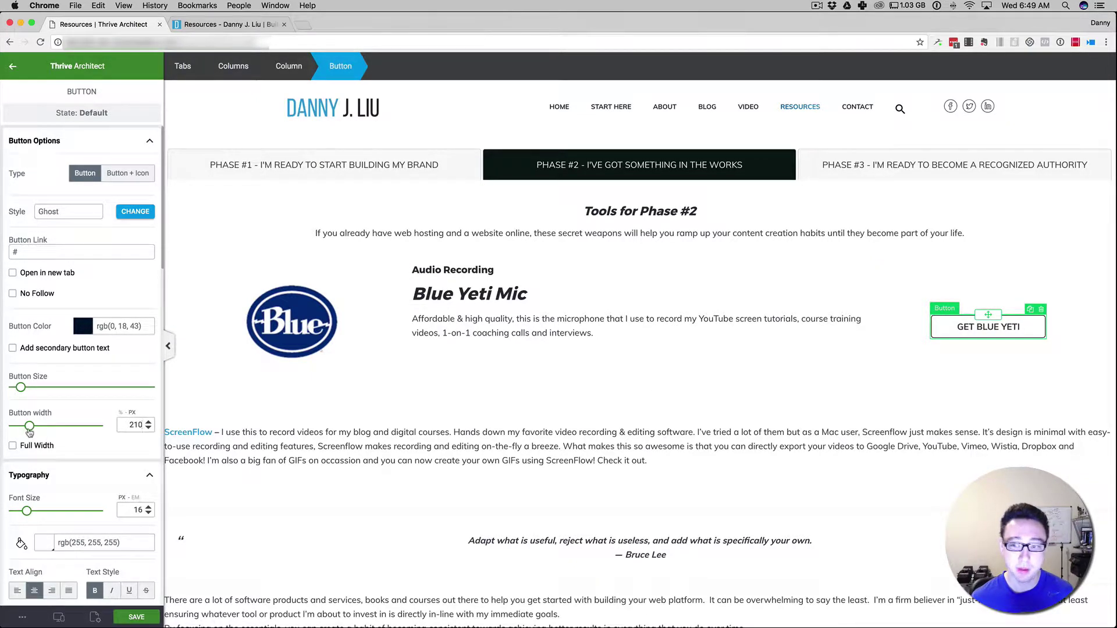
pyautogui.moveTo(29, 431)
pyautogui.mouseDown()
pyautogui.moveTo(45, 432)
pyautogui.moveTo(35, 433)
pyautogui.mouseUp()
pyautogui.doubleClick(131, 427)
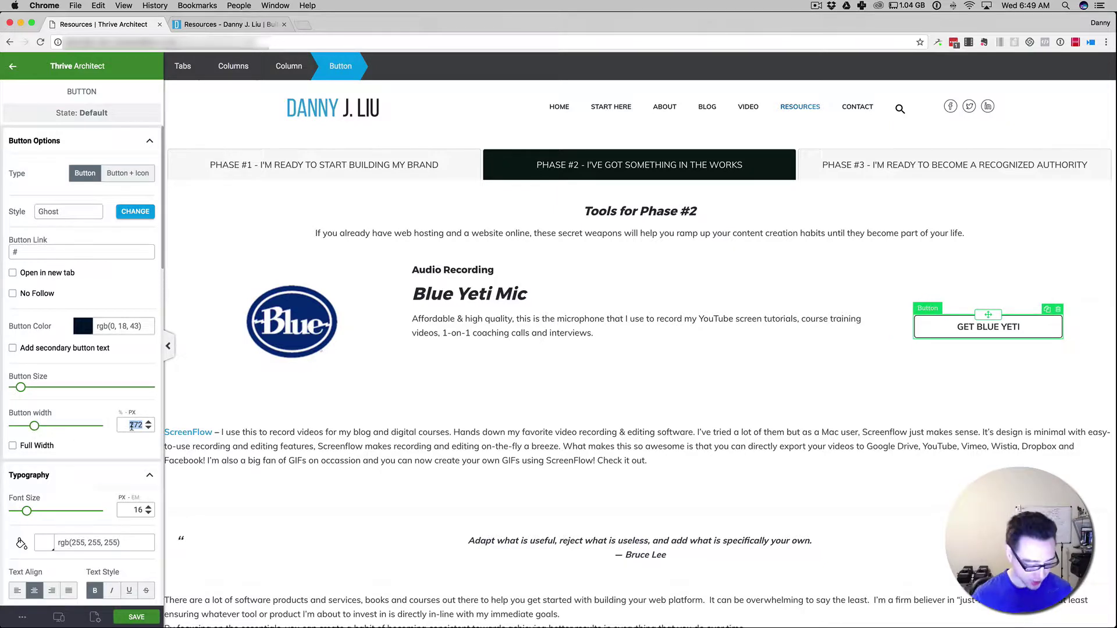
pyautogui.write('210')
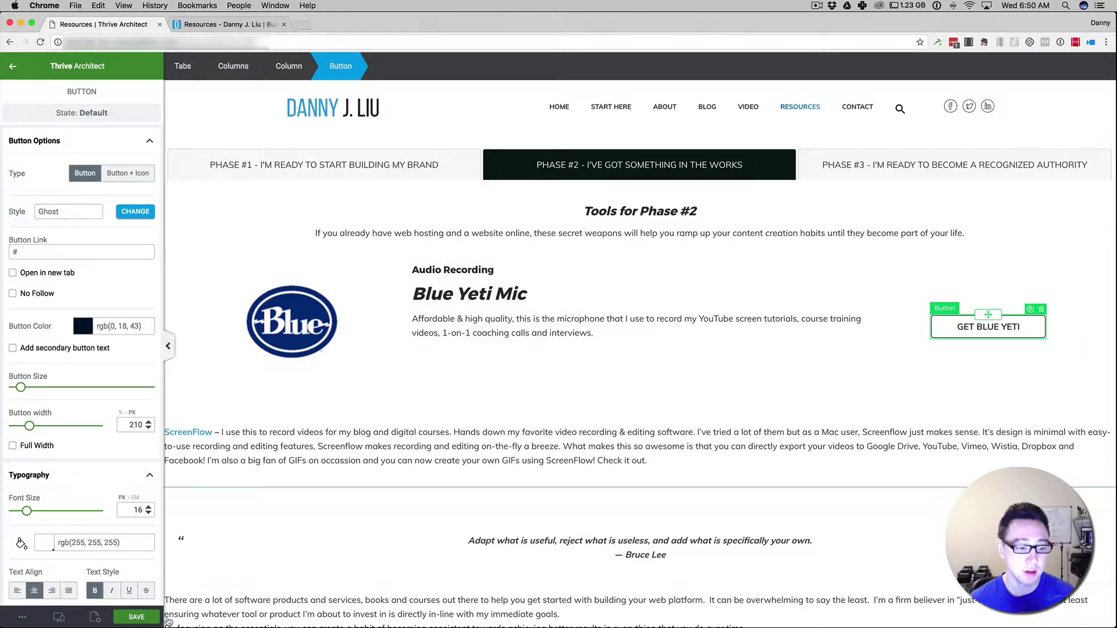
# - Save the page and preview the widened Blue Yeti button at tablet width
pyautogui.click(136, 617)
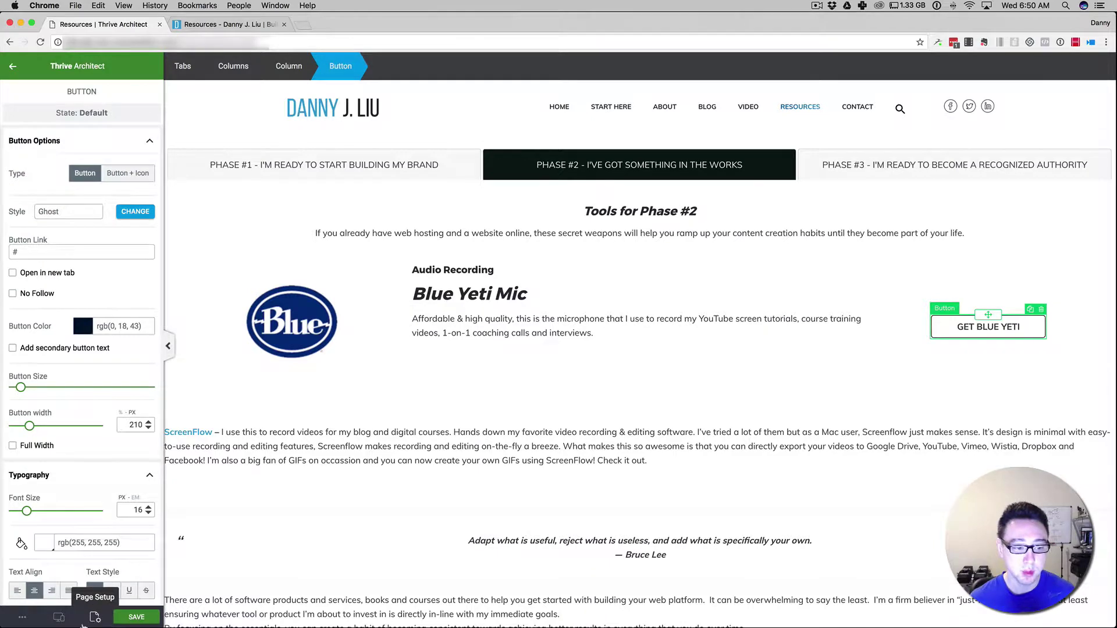
pyautogui.moveTo(57, 620)
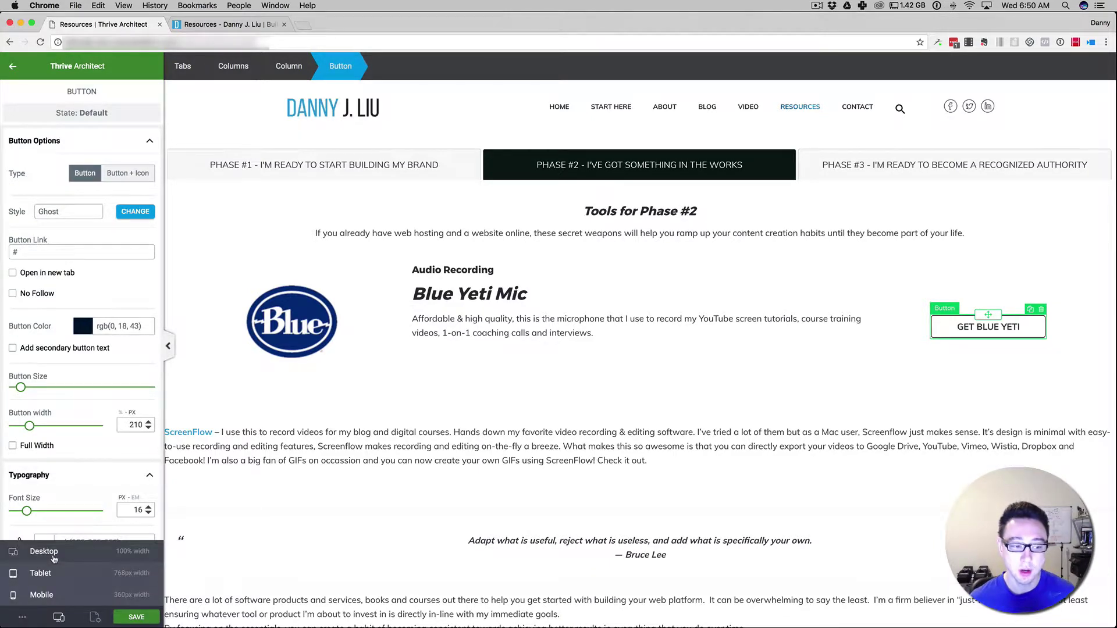
pyautogui.click(54, 559)
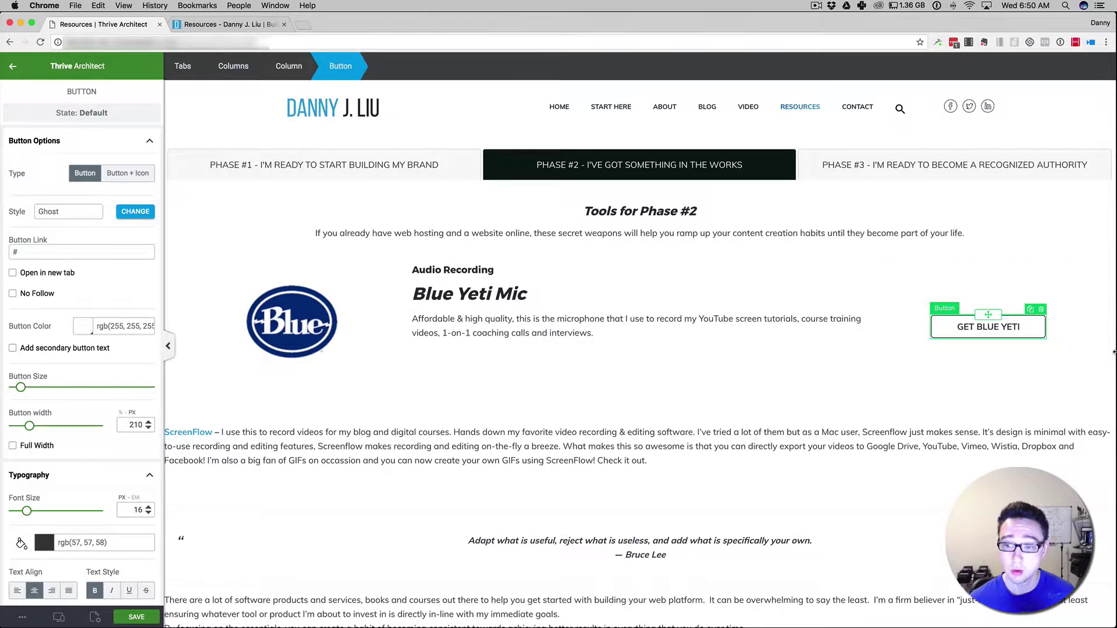
pyautogui.click(60, 620)
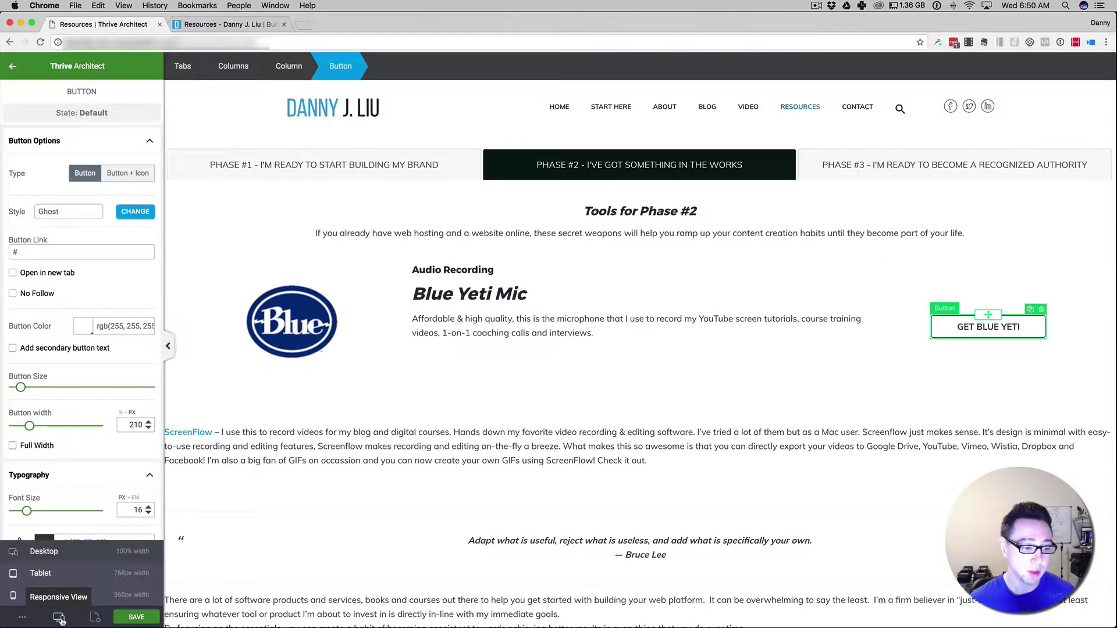
pyautogui.click(46, 574)
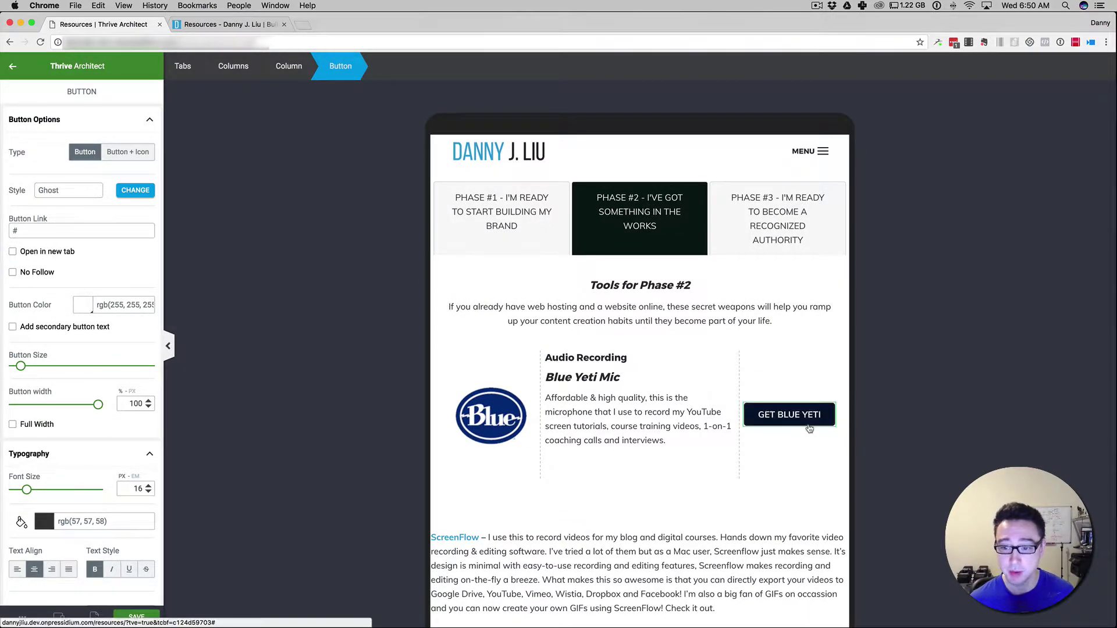
# - Preview the page at mobile width, then return to the desktop view
pyautogui.click(59, 619)
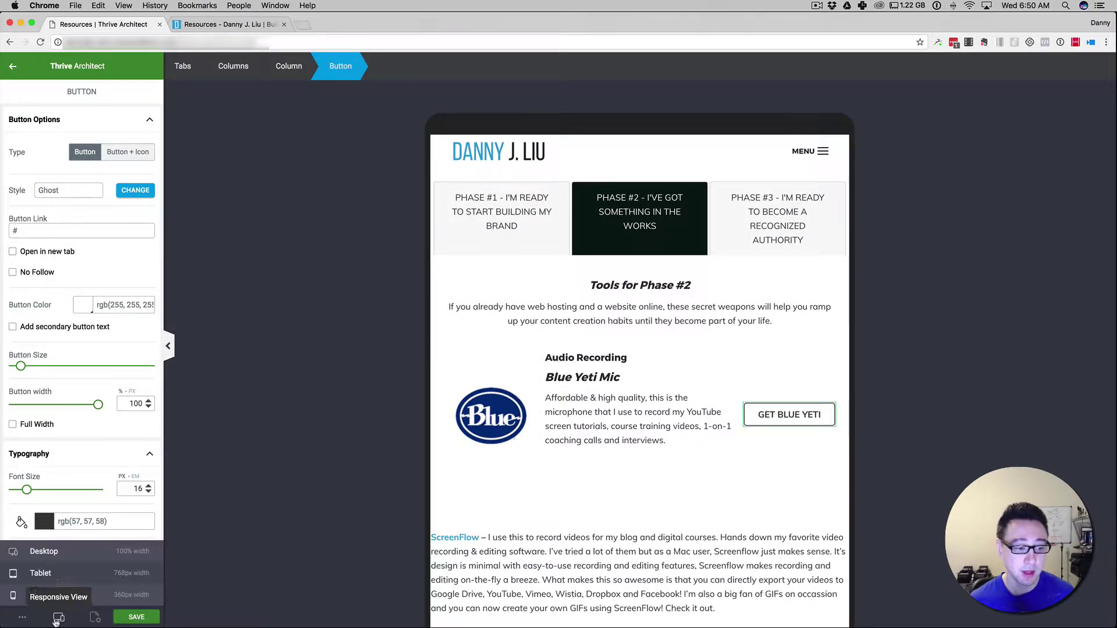
pyautogui.click(50, 591)
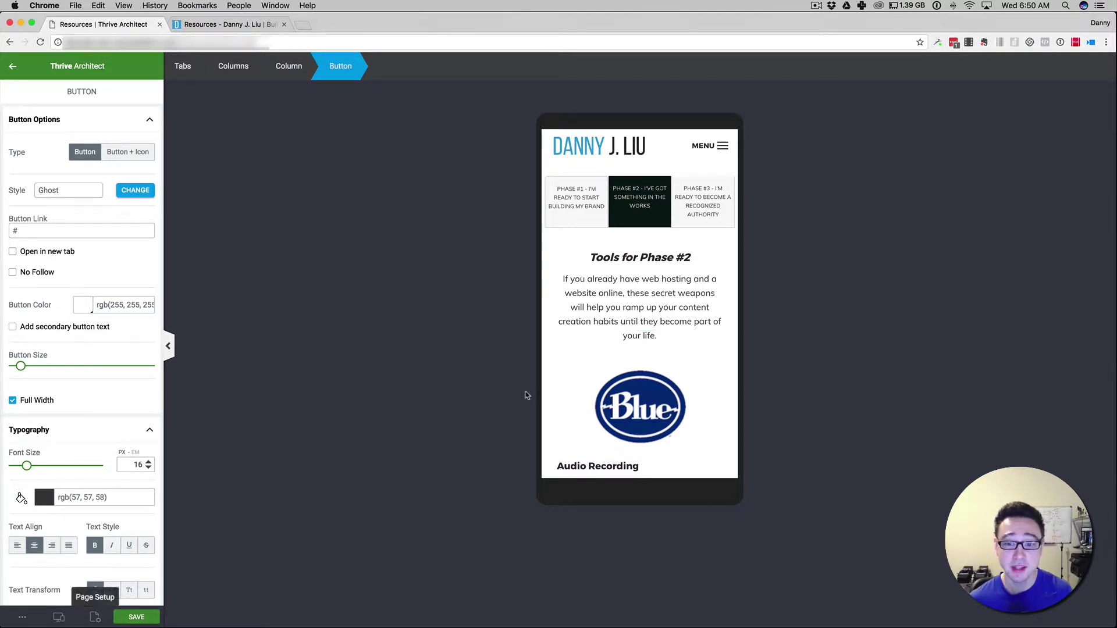
pyautogui.click(58, 617)
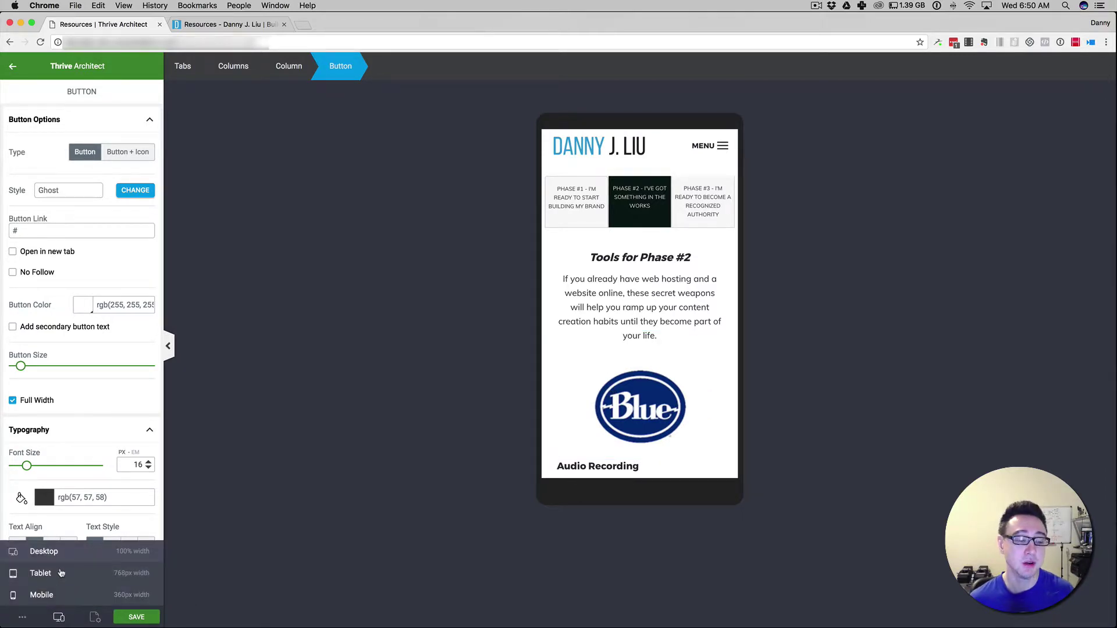
pyautogui.click(56, 552)
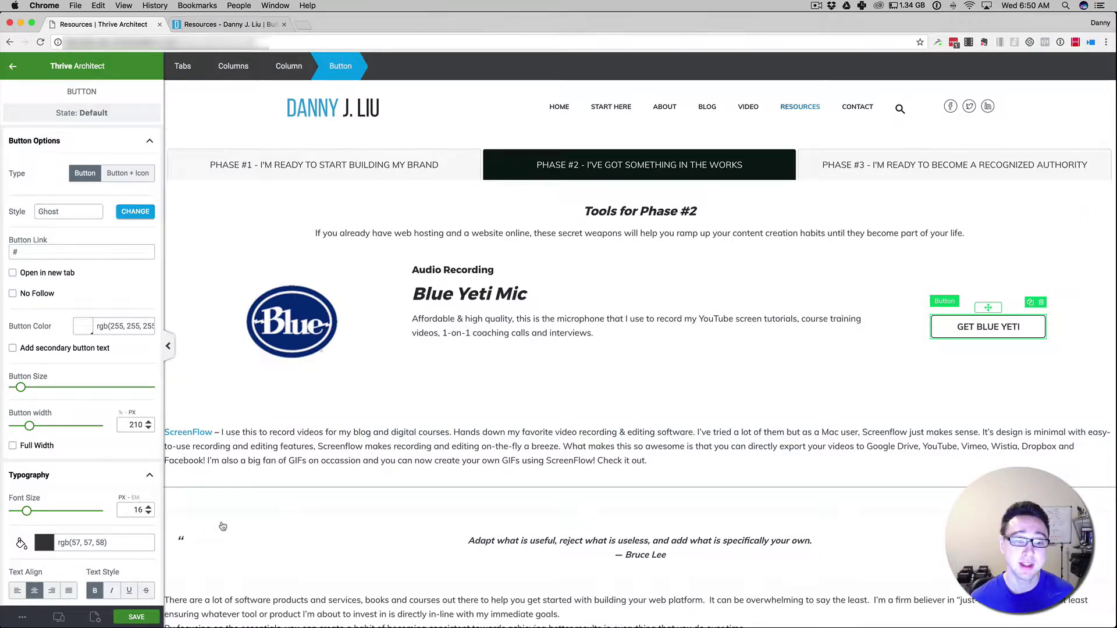
pyautogui.scroll(-4, 275, 473)
pyautogui.scroll(-1, 275, 473)
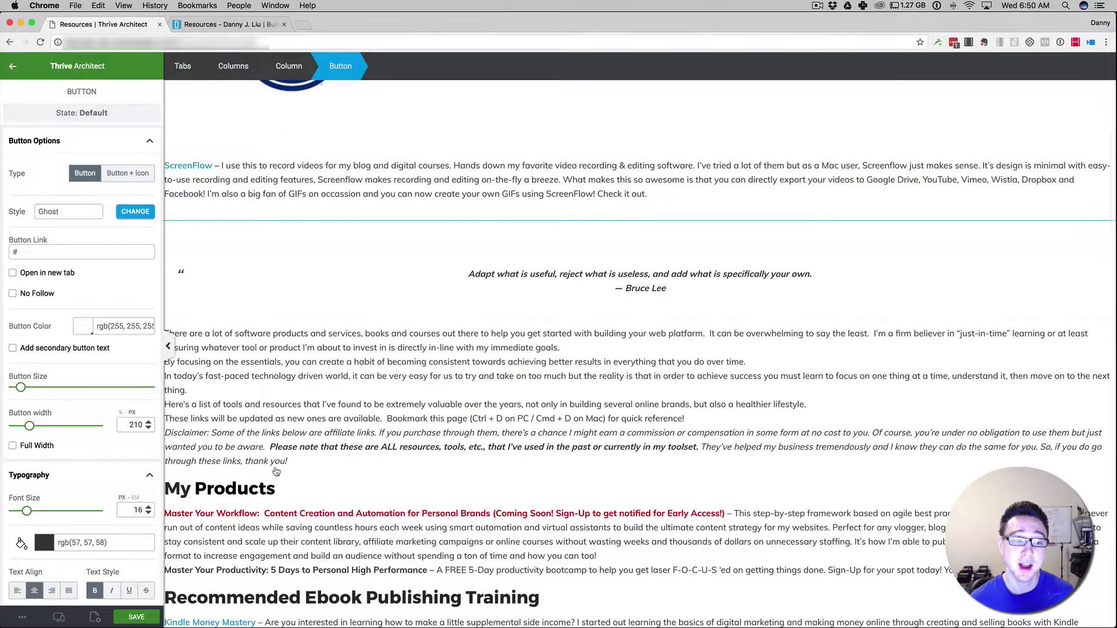
pyautogui.press('super+alt+i')
pyautogui.click(553, 367)
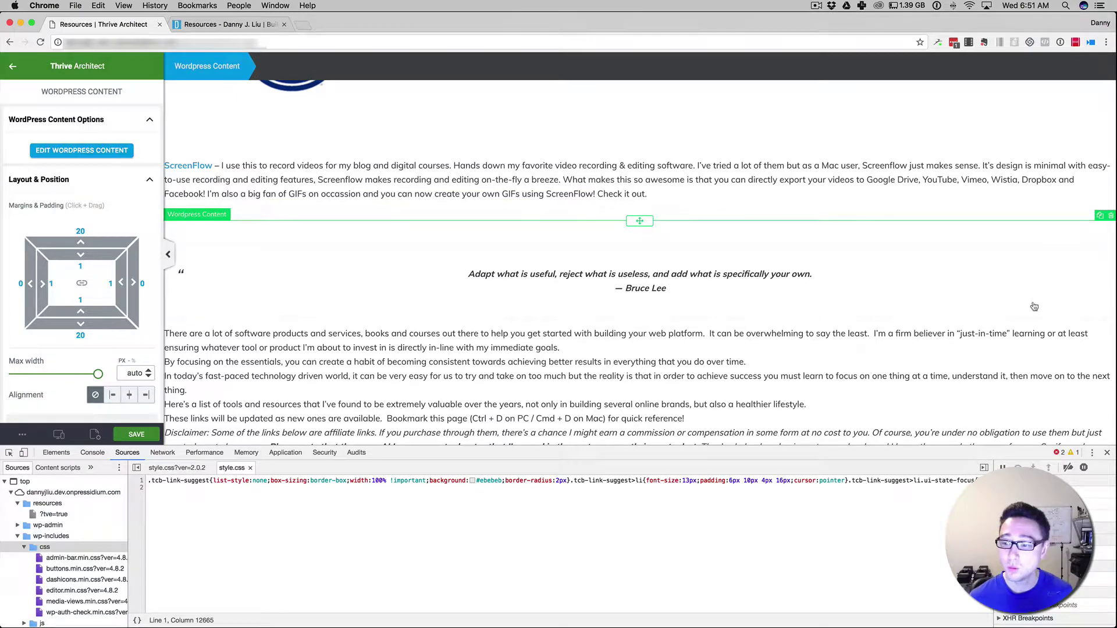
pyautogui.click(1107, 453)
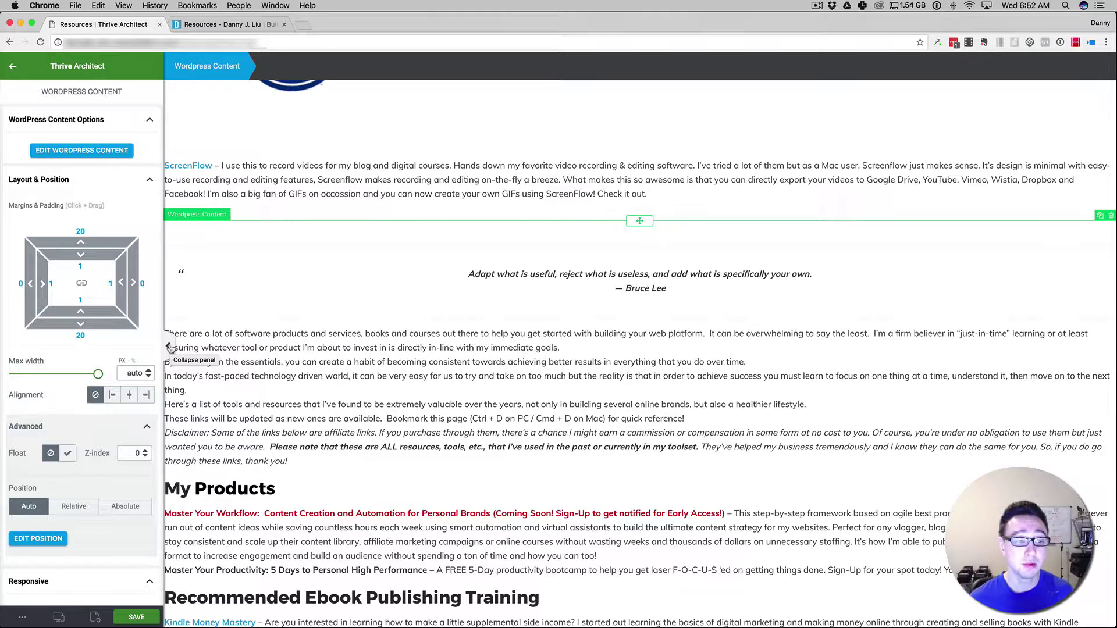
pyautogui.scroll(5, 608, 273)
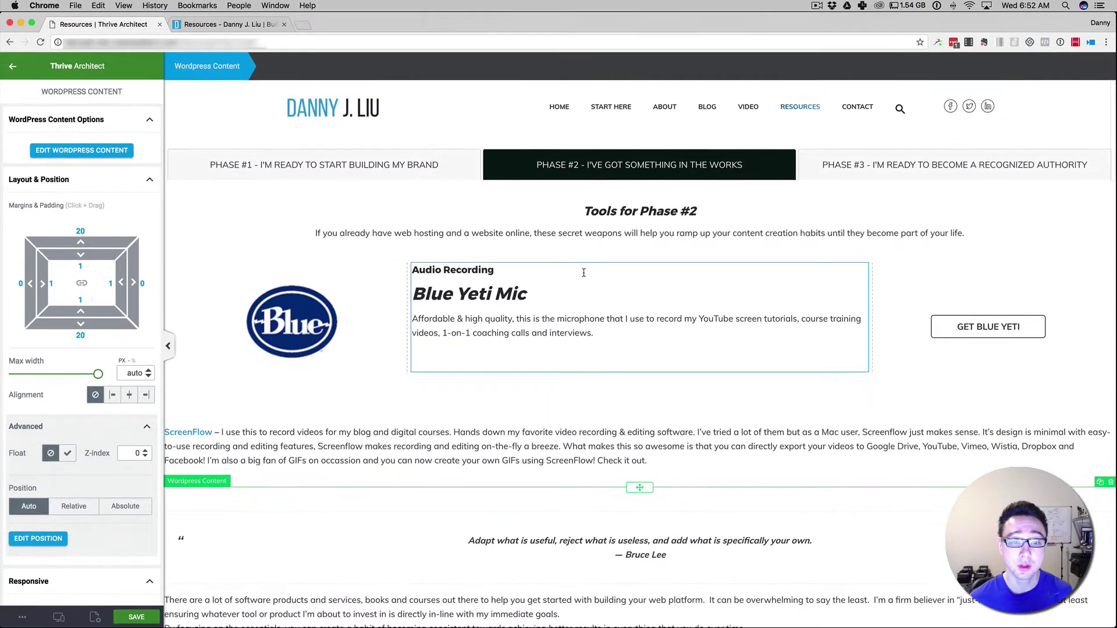
pyautogui.click(635, 274)
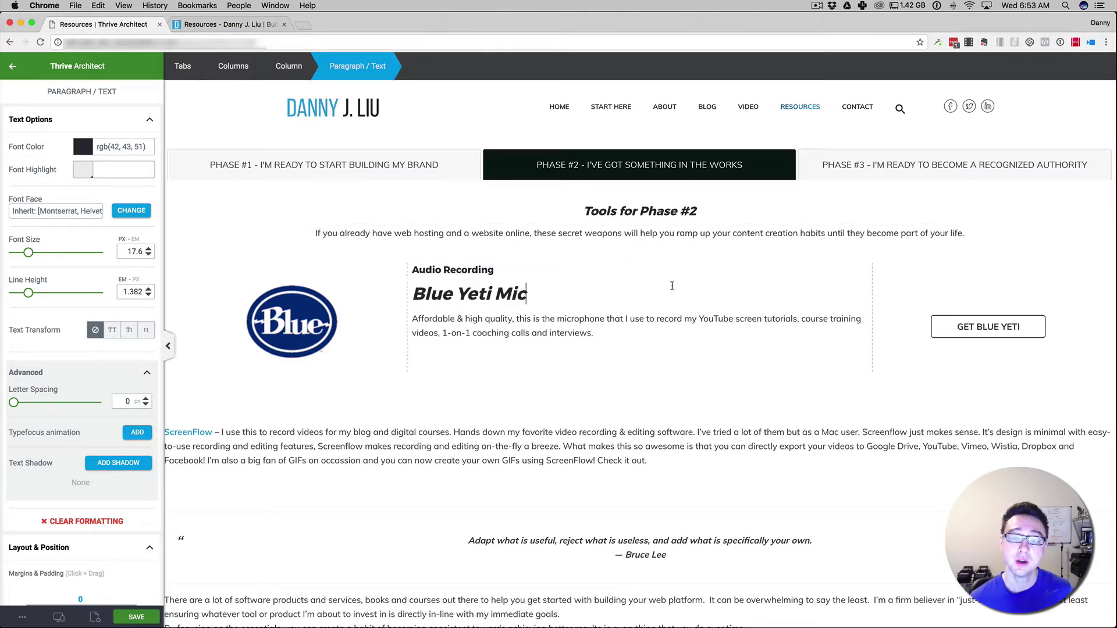
pyautogui.click(672, 286)
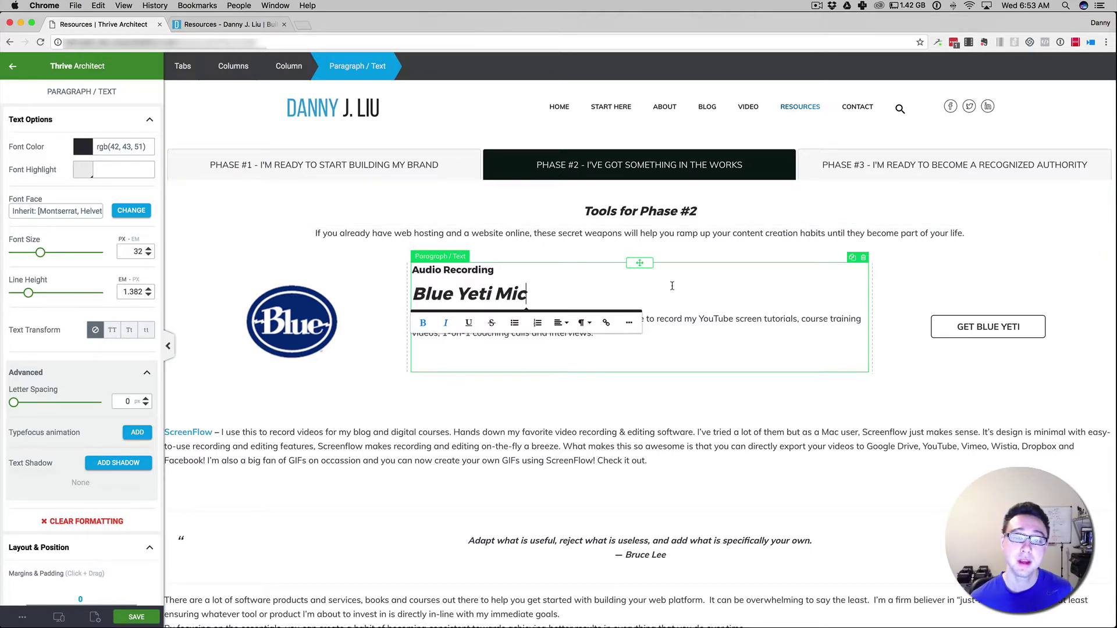